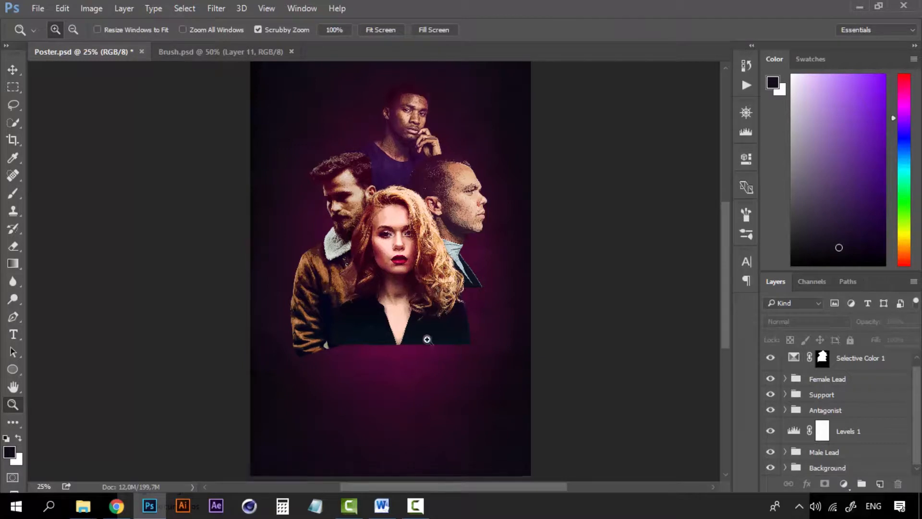
{"action": "left_click", "coordinate": [437, 293]}
{"action": "left_click", "coordinate": [490, 325], "text": "alt"}
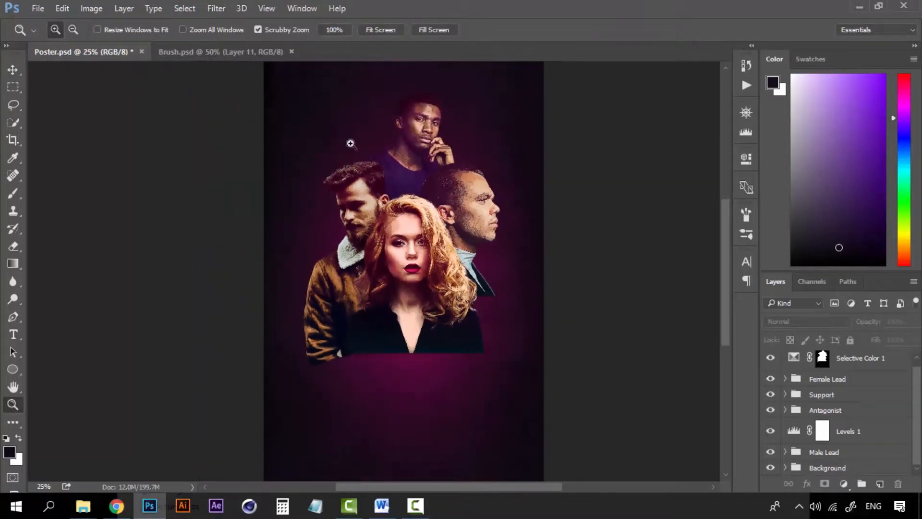
{"action": "left_click", "coordinate": [410, 329]}
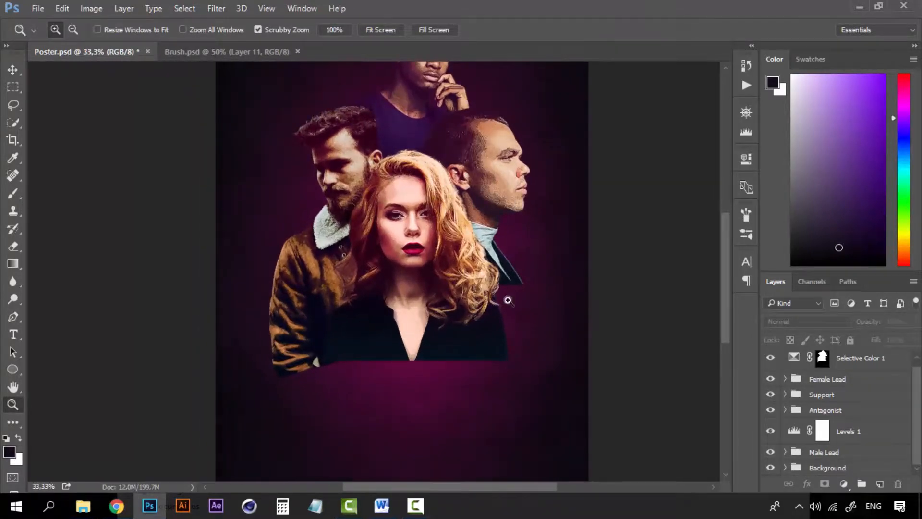
{"action": "left_click", "coordinate": [456, 255], "text": "alt"}
{"action": "left_click", "coordinate": [499, 279]}
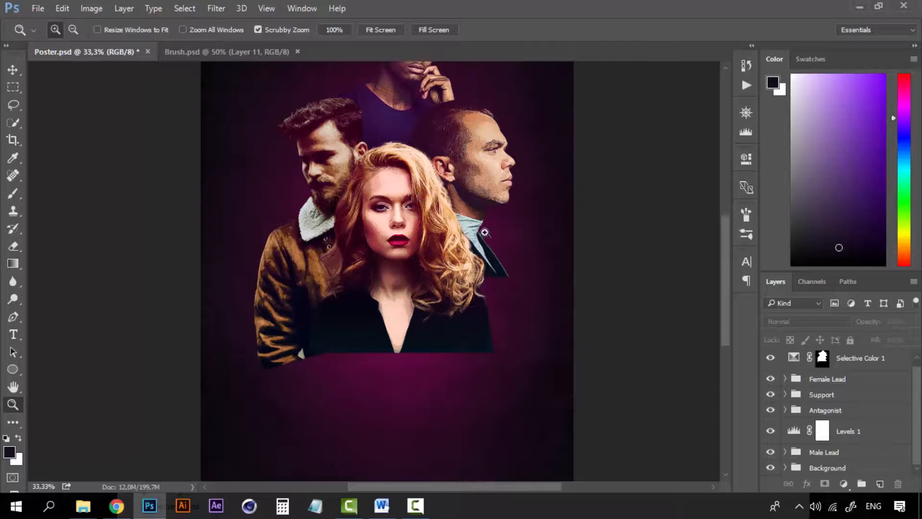
{"action": "left_click_drag", "start_coordinate": [467, 235], "coordinate": [466, 262]}
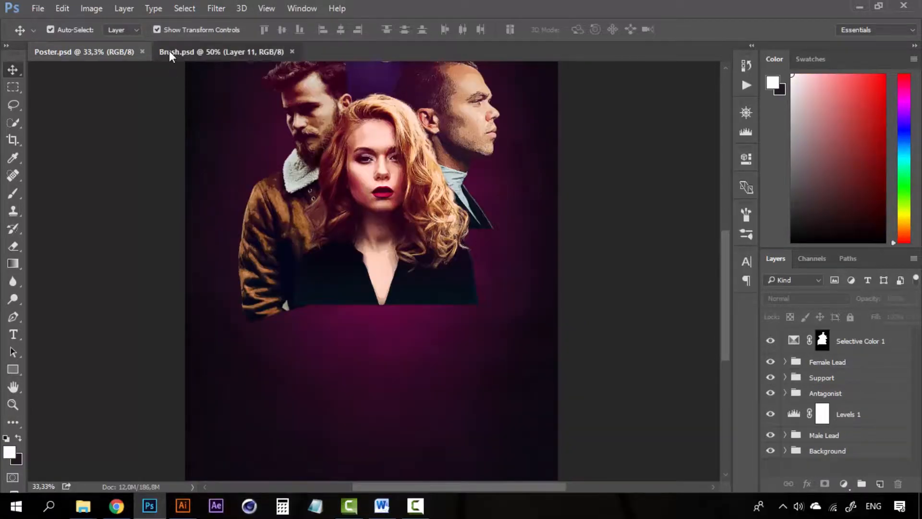
Copy the pink brush stroke layer from Brush.psd into Poster.psd, then dock the Brush.psd window again and return to the poster.
{"action": "left_click", "coordinate": [169, 52]}
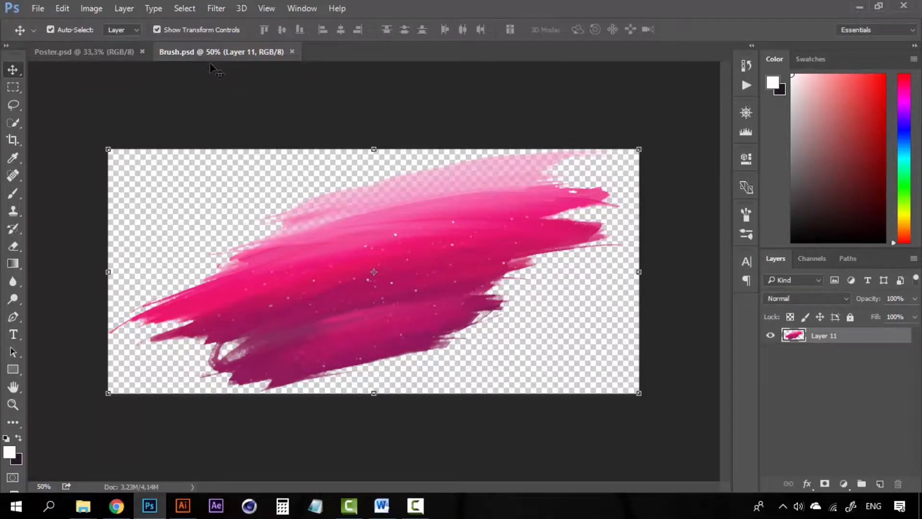
{"action": "mouse_move", "coordinate": [229, 50]}
{"action": "left_mouse_down"}
{"action": "mouse_move", "coordinate": [181, 178]}
{"action": "mouse_move", "coordinate": [168, 159]}
{"action": "left_mouse_up"}
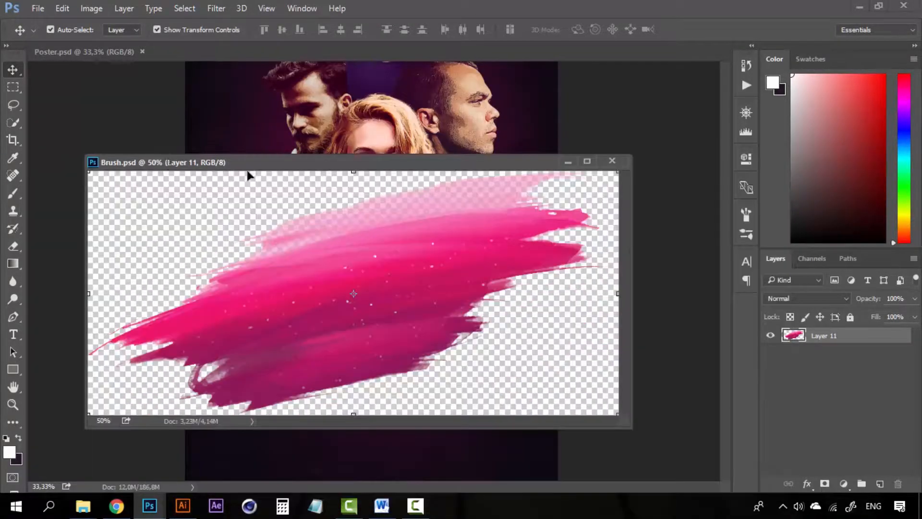
{"action": "left_click_drag", "start_coordinate": [339, 166], "coordinate": [272, 164]}
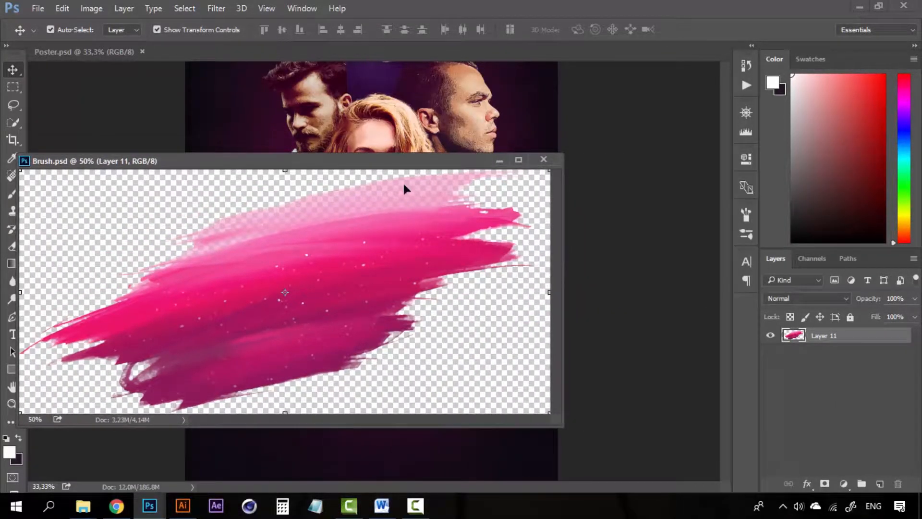
{"action": "left_click_drag", "start_coordinate": [374, 161], "coordinate": [405, 80]}
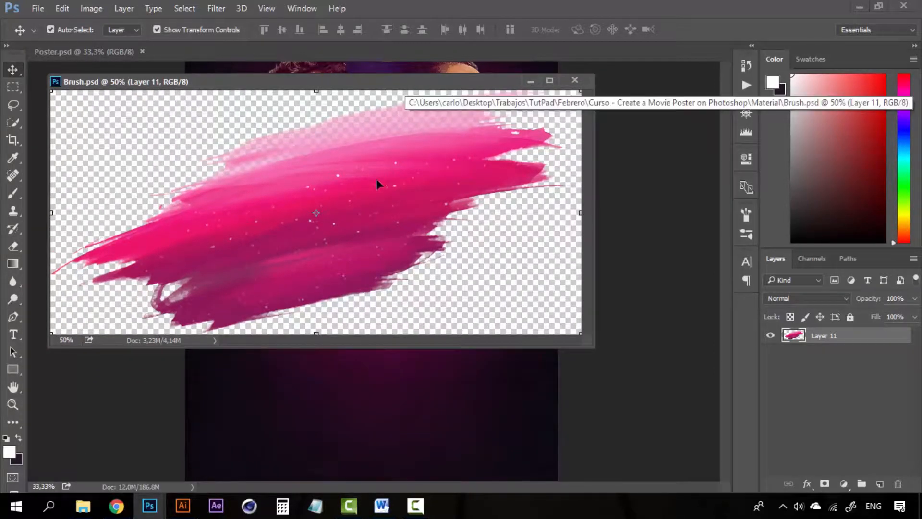
{"action": "mouse_move", "coordinate": [402, 177]}
{"action": "left_mouse_down"}
{"action": "mouse_move", "coordinate": [409, 222]}
{"action": "mouse_move", "coordinate": [354, 177]}
{"action": "mouse_move", "coordinate": [410, 264]}
{"action": "mouse_move", "coordinate": [323, 182]}
{"action": "mouse_move", "coordinate": [304, 133]}
{"action": "mouse_move", "coordinate": [385, 163]}
{"action": "mouse_move", "coordinate": [425, 159]}
{"action": "mouse_move", "coordinate": [421, 182]}
{"action": "left_mouse_up"}
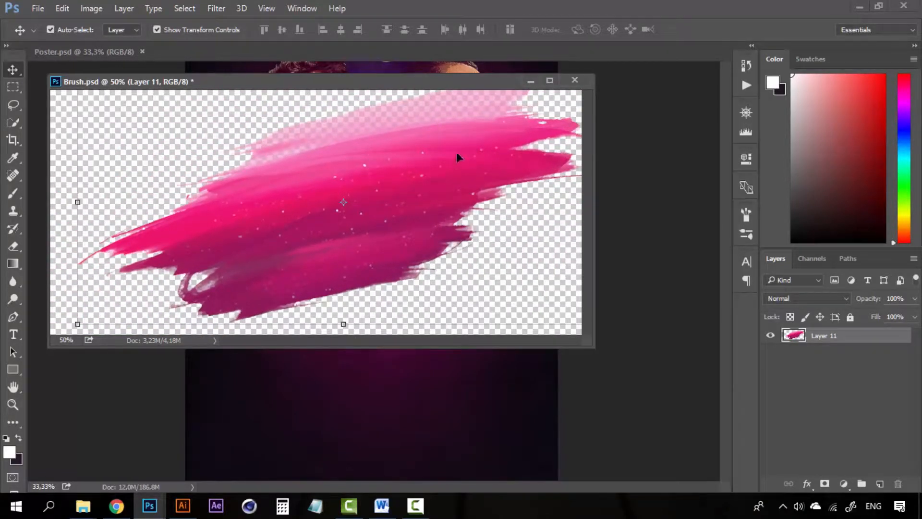
{"action": "mouse_move", "coordinate": [456, 154]}
{"action": "left_mouse_down"}
{"action": "mouse_move", "coordinate": [438, 302]}
{"action": "mouse_move", "coordinate": [441, 391]}
{"action": "left_mouse_up"}
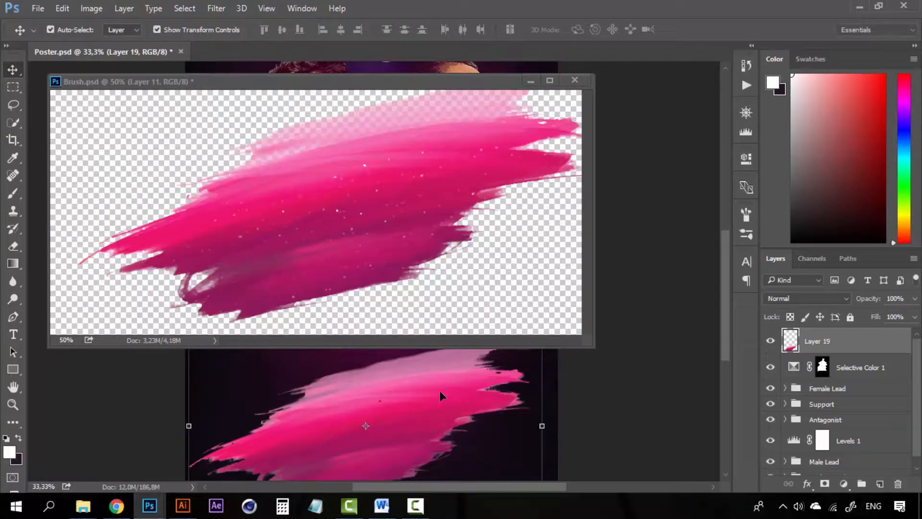
{"action": "left_click_drag", "start_coordinate": [508, 79], "coordinate": [502, 50]}
{"action": "left_click", "coordinate": [89, 54]}
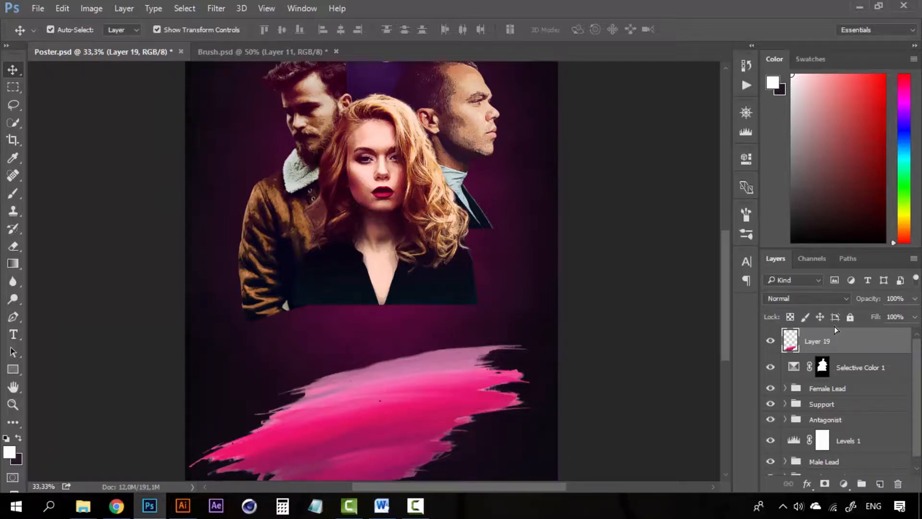
Move the pink brush stroke up over the cut-off bottoms of the figures and nudge it higher.
{"action": "mouse_move", "coordinate": [451, 403]}
{"action": "left_mouse_down"}
{"action": "mouse_move", "coordinate": [434, 320]}
{"action": "mouse_move", "coordinate": [445, 315]}
{"action": "left_mouse_up"}
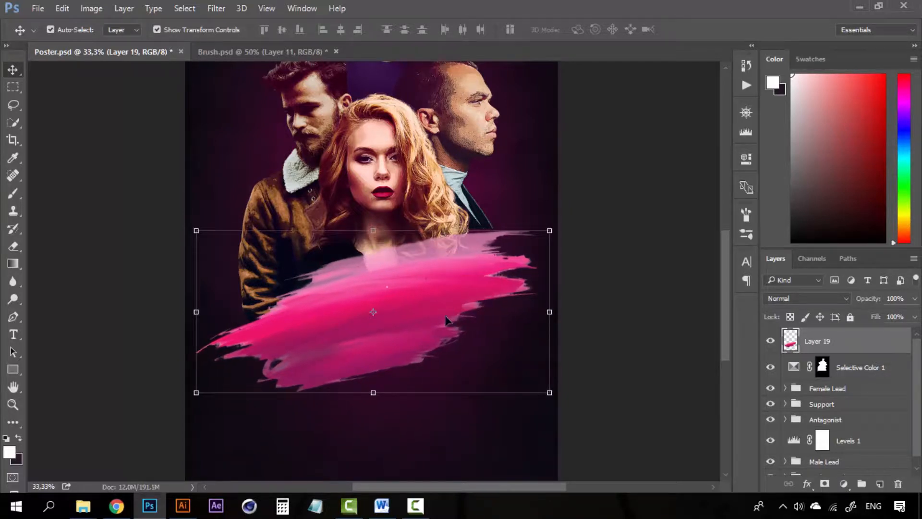
{"action": "key", "text": "Left"}
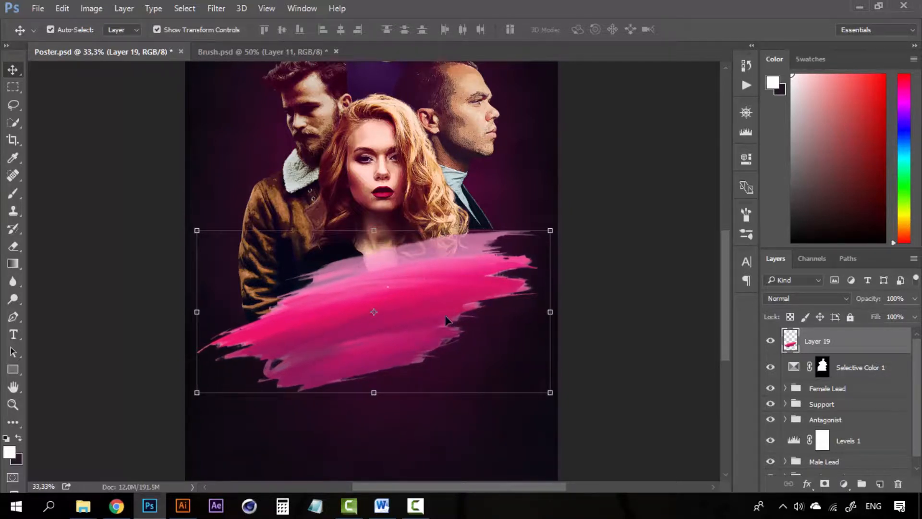
{"action": "key", "text": "Up"}
{"action": "key", "text": "Up"}
{"action": "key", "text": "Up"}
{"action": "key", "text": "Up"}
{"action": "key", "text": "Up"}
{"action": "key", "text": "Up"}
{"action": "key", "text": "Up"}
{"action": "key", "text": "Up"}
{"action": "key", "text": "Up"}
{"action": "key", "text": "Up"}
{"action": "key", "text": "Up"}
{"action": "key", "text": "Up"}
{"action": "key", "text": "Up"}
{"action": "key", "text": "Up"}
{"action": "key", "text": "Up"}
{"action": "key", "text": "Up"}
{"action": "key", "text": "Up"}
{"action": "key", "text": "Up"}
{"action": "key", "text": "Up"}
{"action": "key", "text": "Up"}
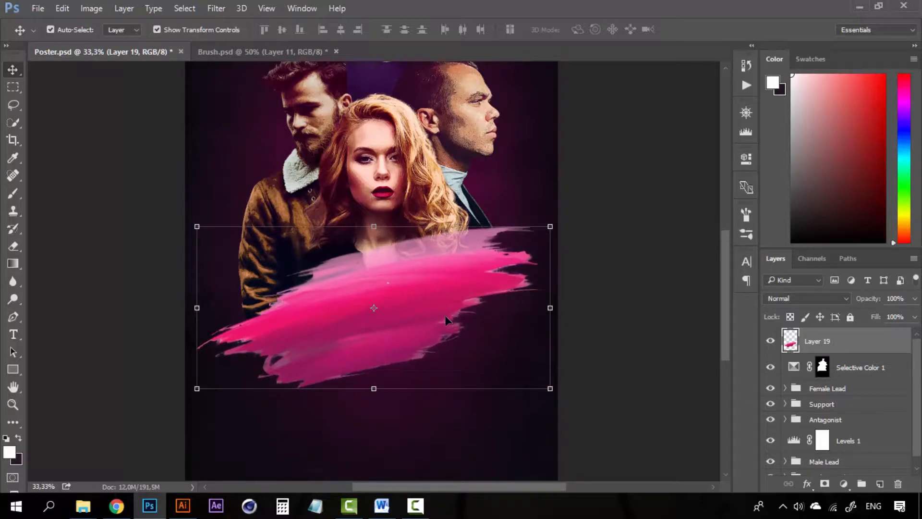
{"action": "key", "text": "Up"}
{"action": "key", "text": "Up"}
{"action": "key", "text": "Up"}
{"action": "key", "text": "Up"}
{"action": "key", "text": "Up"}
{"action": "key", "text": "Up"}
{"action": "key", "text": "Up"}
{"action": "key", "text": "Up"}
{"action": "key", "text": "Up"}
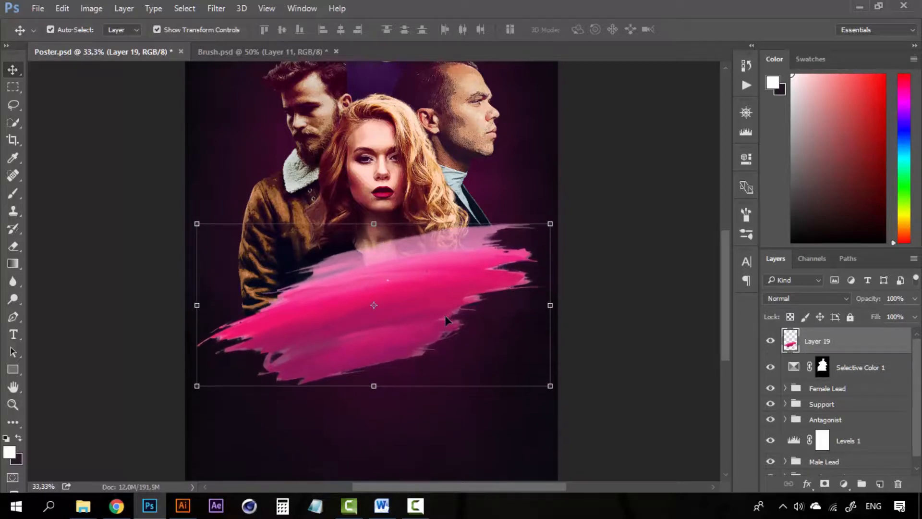
Nudge the brush stroke slightly higher to cover the right-hand man's cut-off jacket edge, briefly hiding the layer to check the coverage.
{"action": "key", "text": "z"}
{"action": "left_click", "coordinate": [417, 289], "text": "alt"}
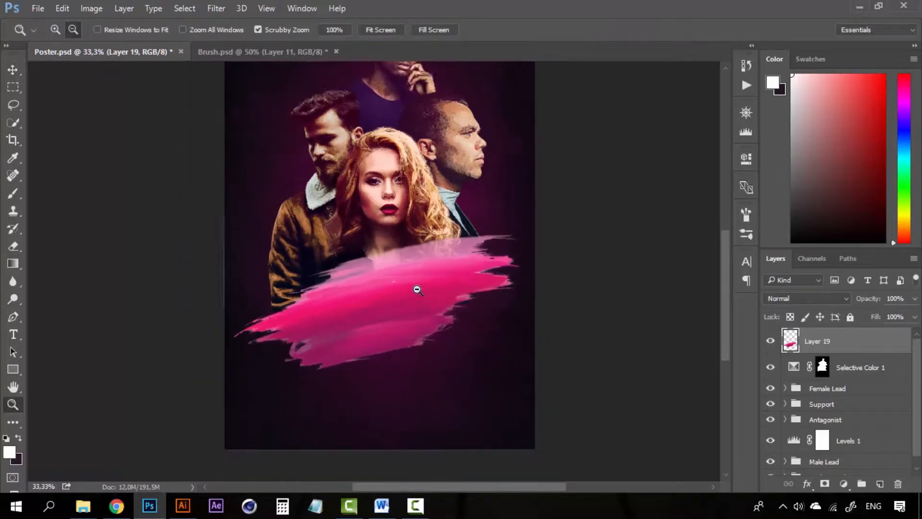
{"action": "left_click", "coordinate": [416, 289], "text": "alt"}
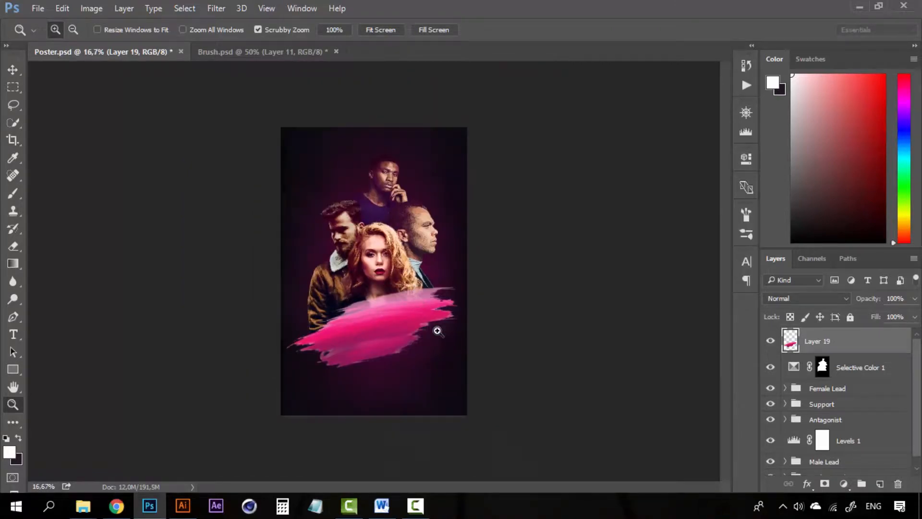
{"action": "left_click", "coordinate": [417, 330]}
{"action": "left_click", "coordinate": [400, 318]}
{"action": "key", "text": "v"}
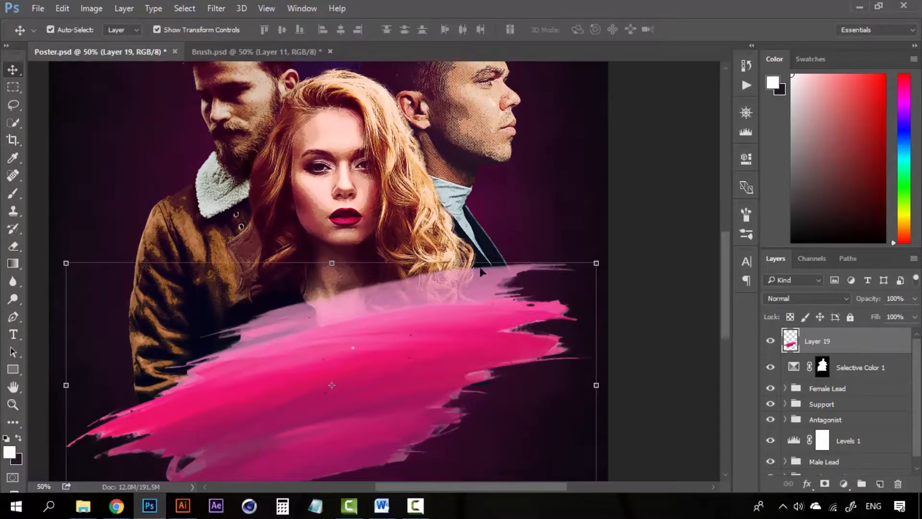
{"action": "key", "text": "Up"}
{"action": "key", "text": "Up"}
{"action": "key", "text": "Up"}
{"action": "key", "text": "Up"}
{"action": "key", "text": "Up"}
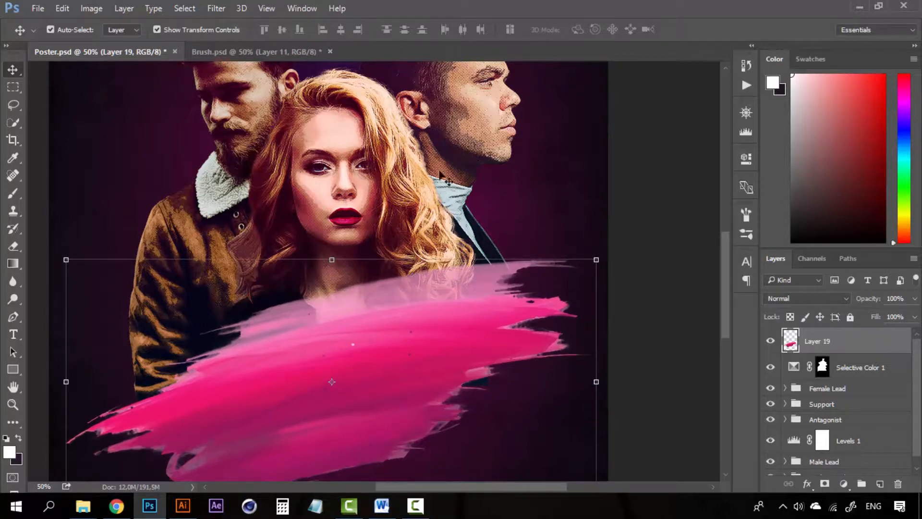
{"action": "left_click", "coordinate": [771, 341]}
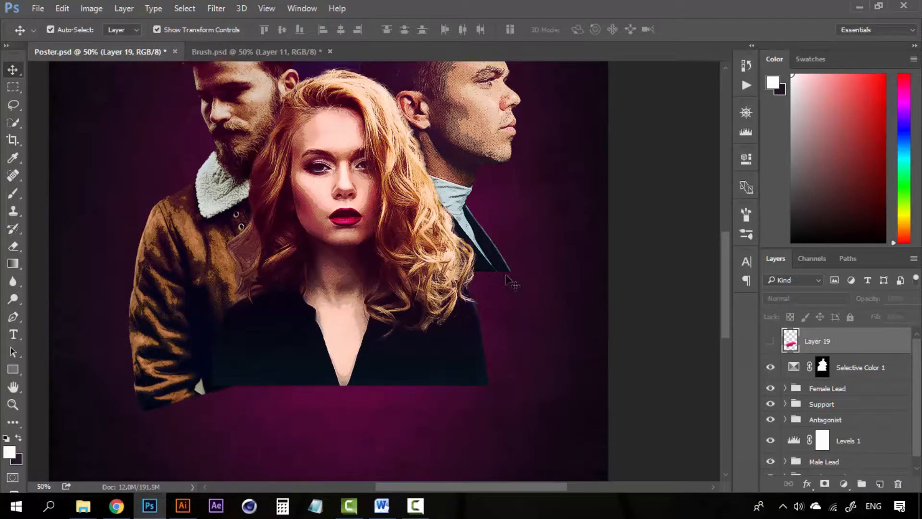
{"action": "left_click", "coordinate": [771, 341]}
{"action": "key", "text": "Up"}
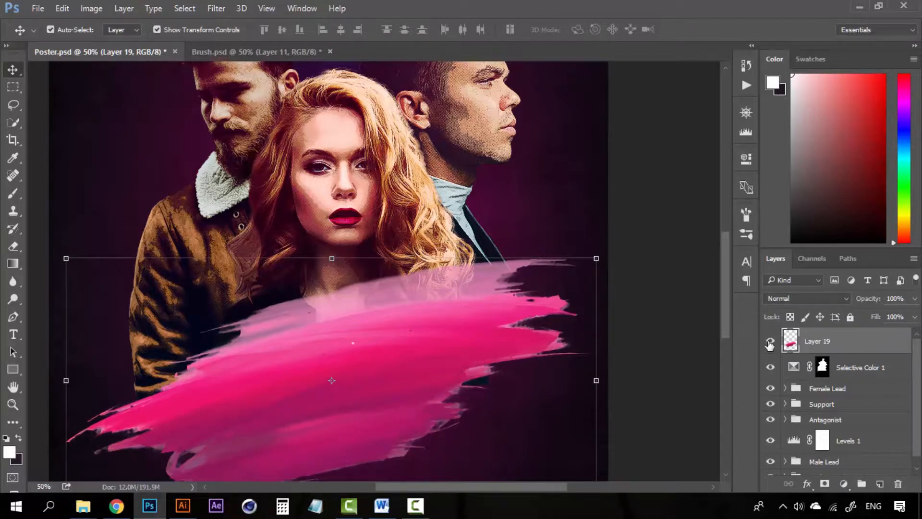
Add a Brightness/Contrast adjustment layer clipped to the brush stroke layer.
{"action": "left_click", "coordinate": [409, 344], "text": "alt"}
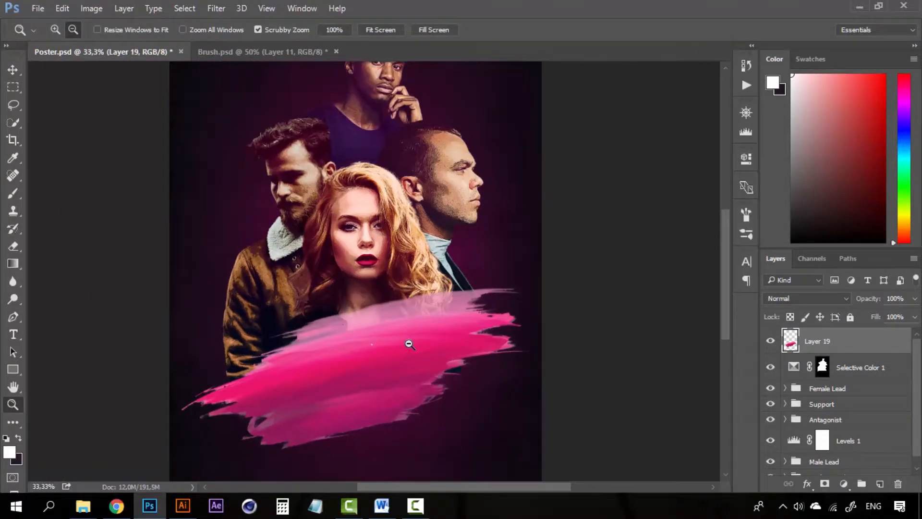
{"action": "left_click", "coordinate": [409, 344], "text": "alt"}
{"action": "left_click", "coordinate": [409, 344], "text": "ctrl"}
{"action": "mouse_move", "coordinate": [425, 349]}
{"action": "left_mouse_down"}
{"action": "mouse_move", "coordinate": [469, 322]}
{"action": "mouse_move", "coordinate": [483, 282]}
{"action": "left_mouse_up"}
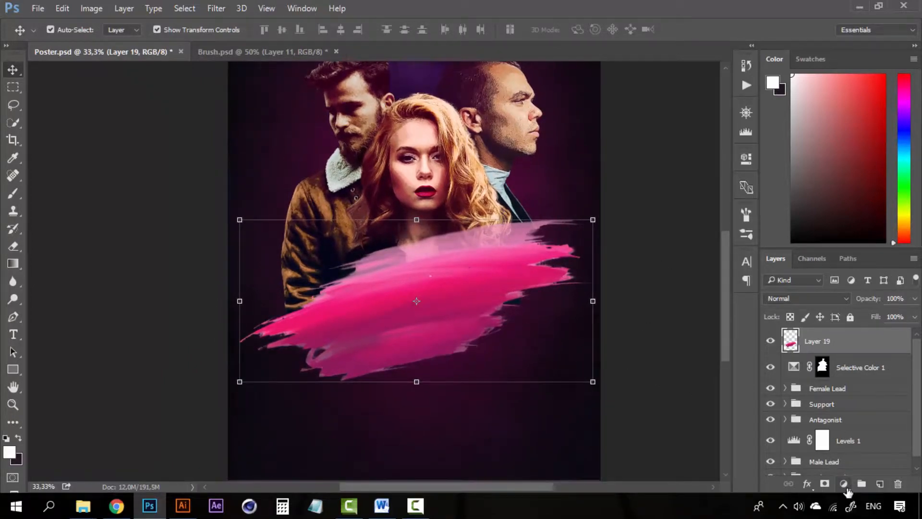
{"action": "left_click", "coordinate": [845, 485]}
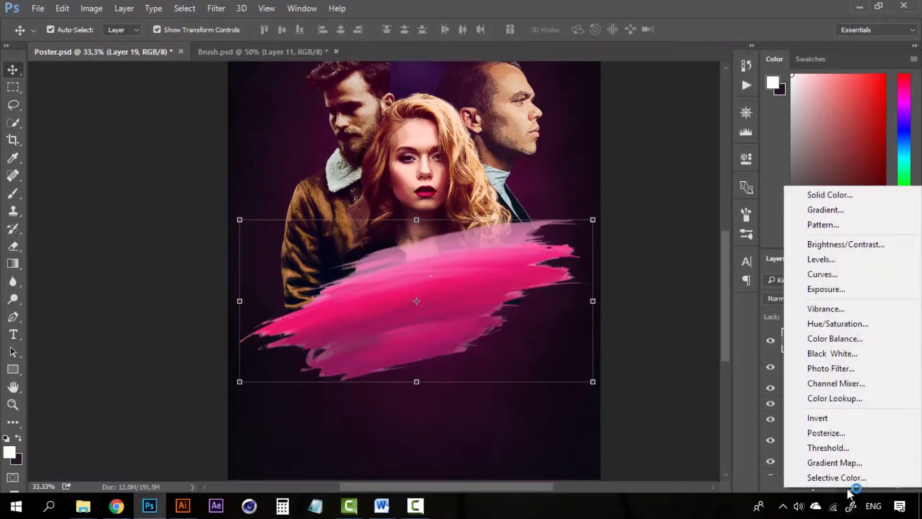
{"action": "left_click", "coordinate": [858, 244]}
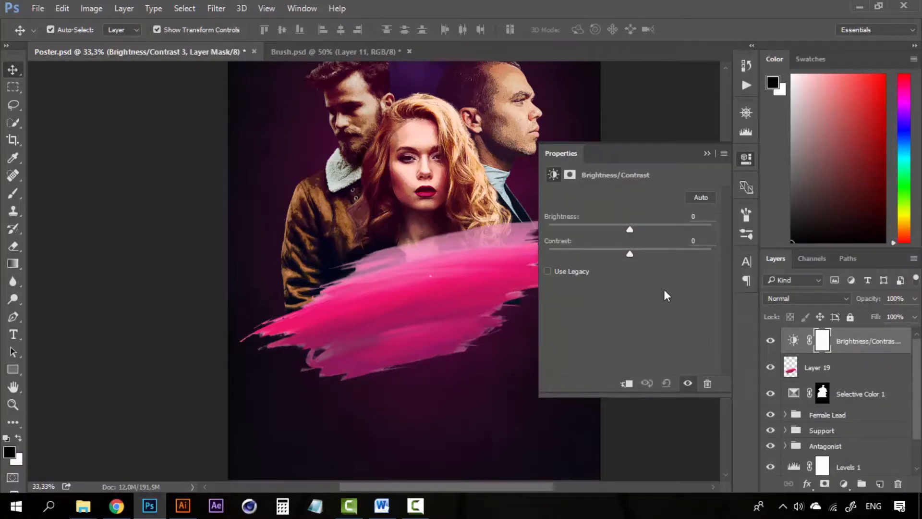
{"action": "left_click", "coordinate": [627, 384]}
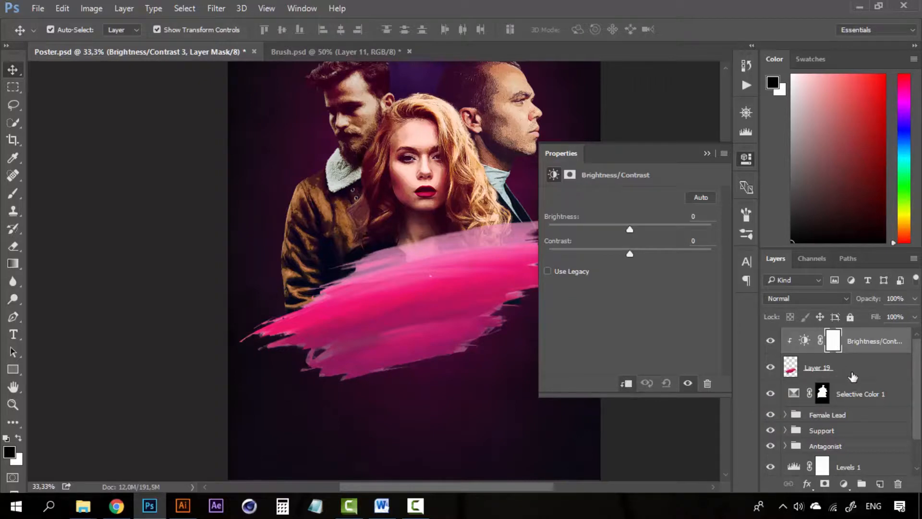
Set the brush stroke's brightness to -51 and its contrast to 65.
{"action": "left_click", "coordinate": [643, 250]}
{"action": "left_click_drag", "start_coordinate": [651, 250], "coordinate": [649, 248]}
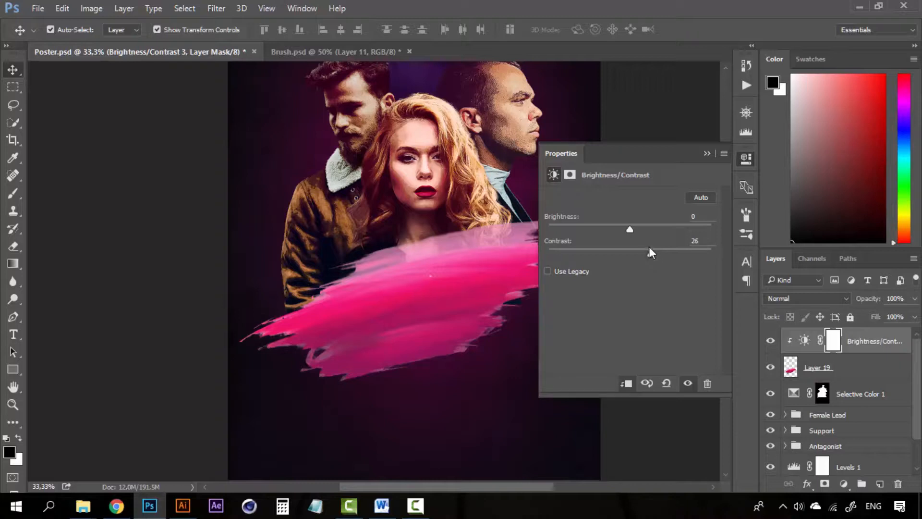
{"action": "left_click", "coordinate": [623, 228]}
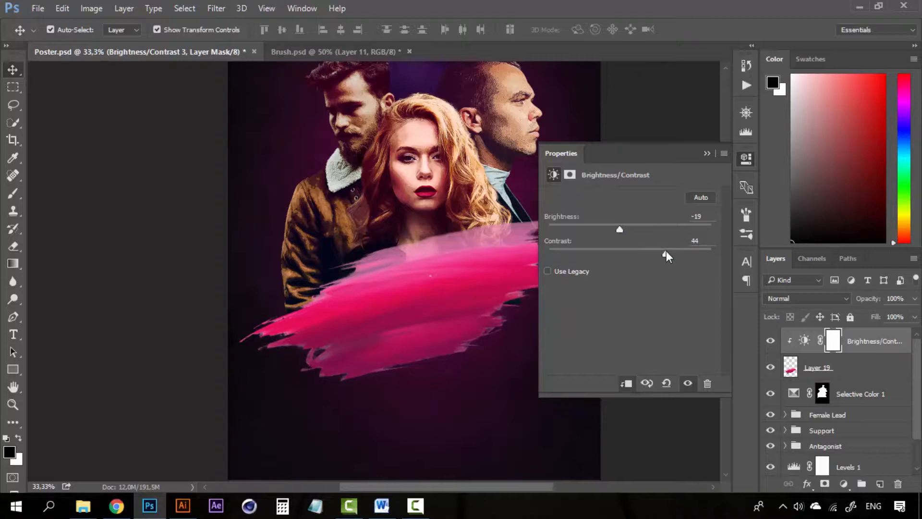
{"action": "left_click_drag", "start_coordinate": [620, 229], "coordinate": [602, 231]}
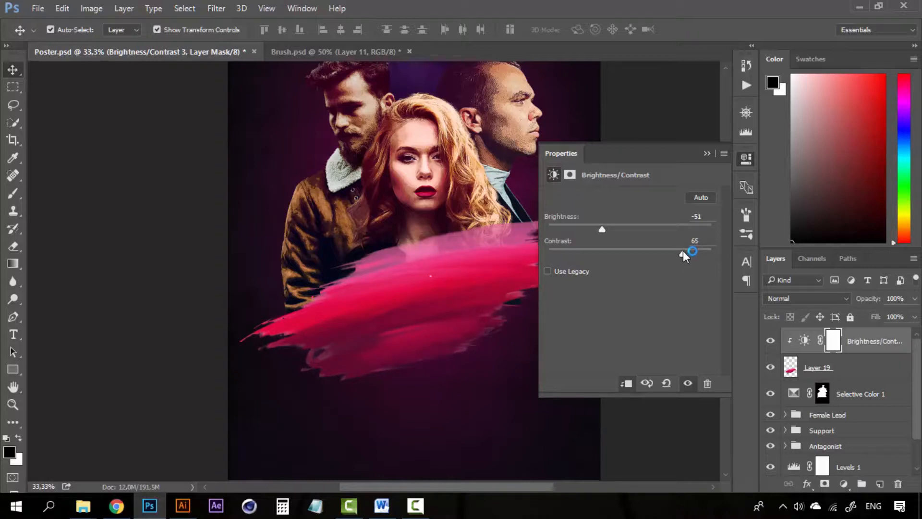
{"action": "left_click", "coordinate": [709, 154]}
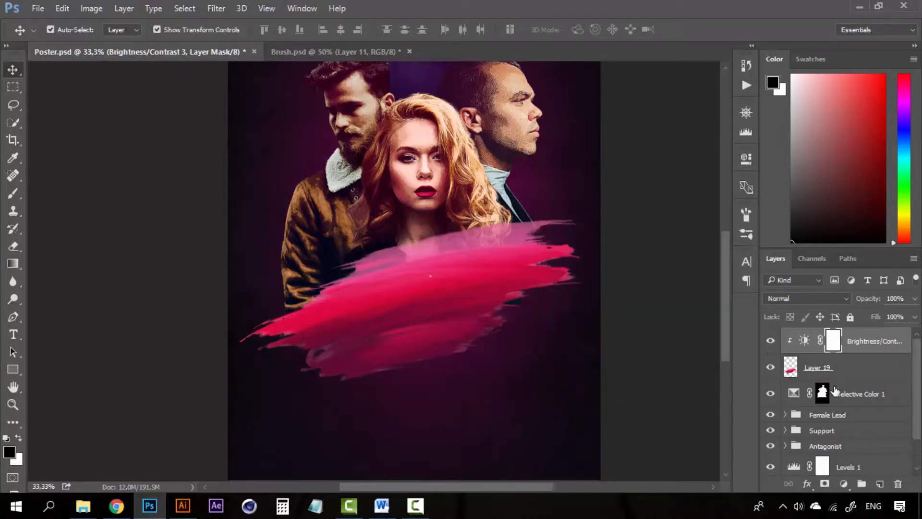
Add a Levels adjustment clipped to the brush stroke, with the black input level at 13 and slightly darker midtones.
{"action": "left_click", "coordinate": [843, 484]}
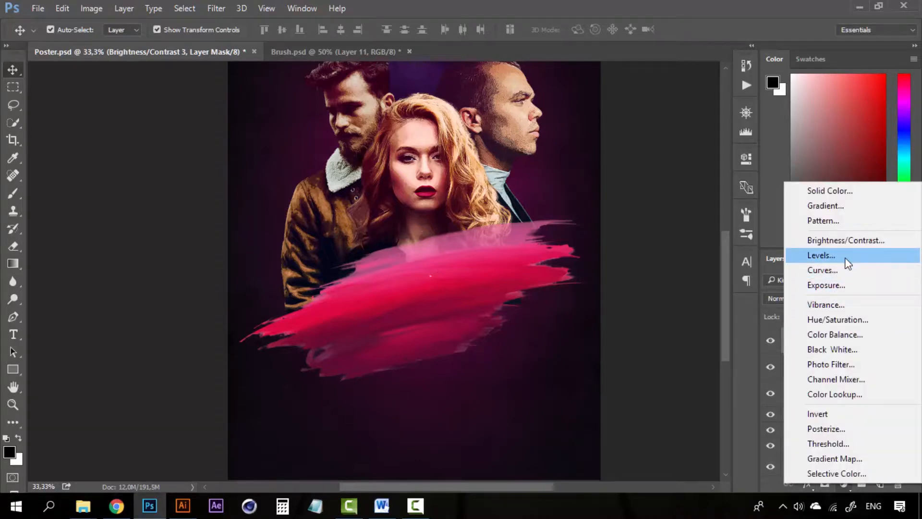
{"action": "left_click", "coordinate": [845, 240]}
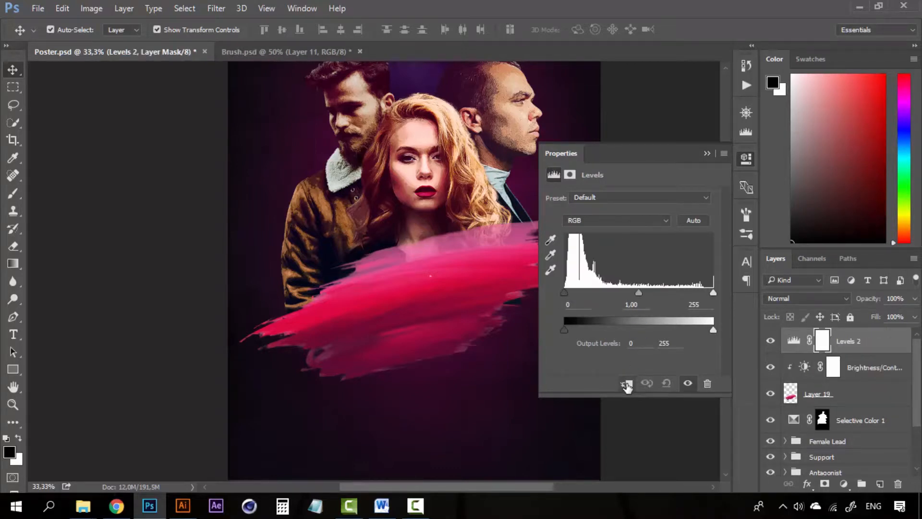
{"action": "left_click", "coordinate": [626, 384]}
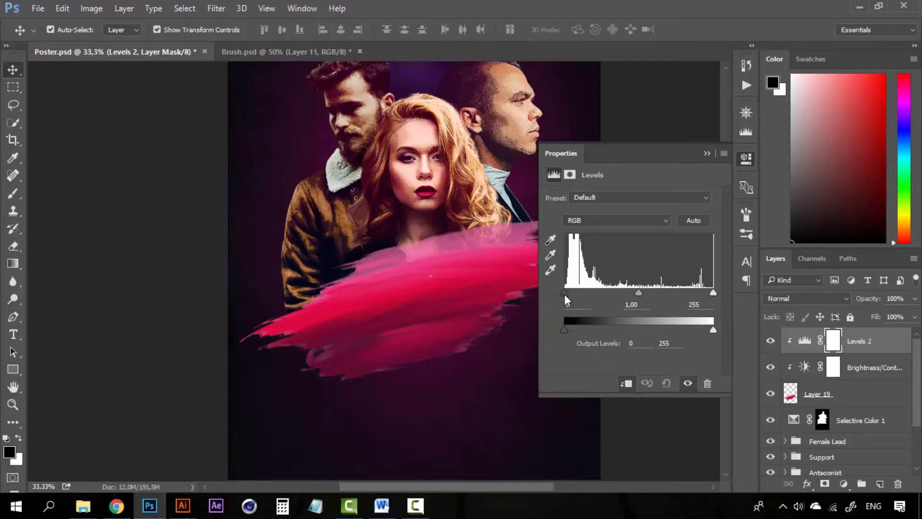
{"action": "left_click_drag", "start_coordinate": [566, 294], "coordinate": [573, 295]}
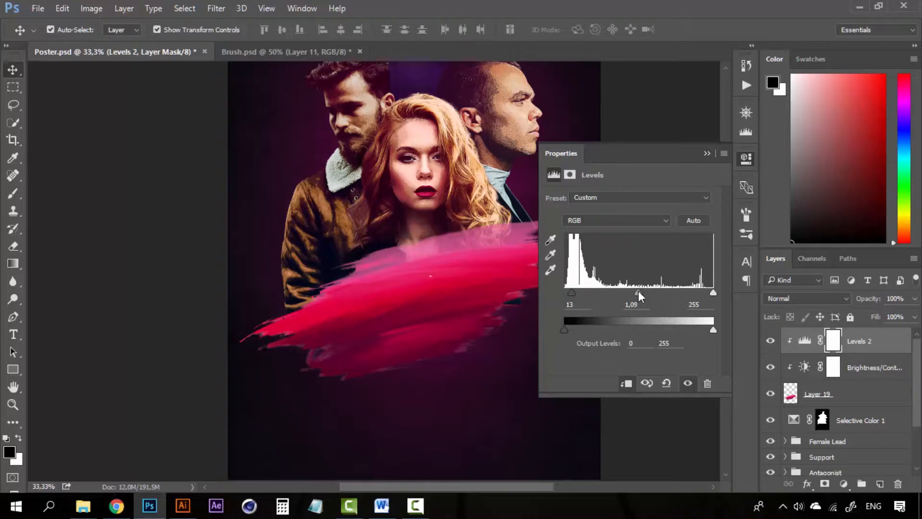
{"action": "left_click_drag", "start_coordinate": [638, 292], "coordinate": [647, 292]}
{"action": "left_click", "coordinate": [705, 153]}
{"action": "key", "text": "z"}
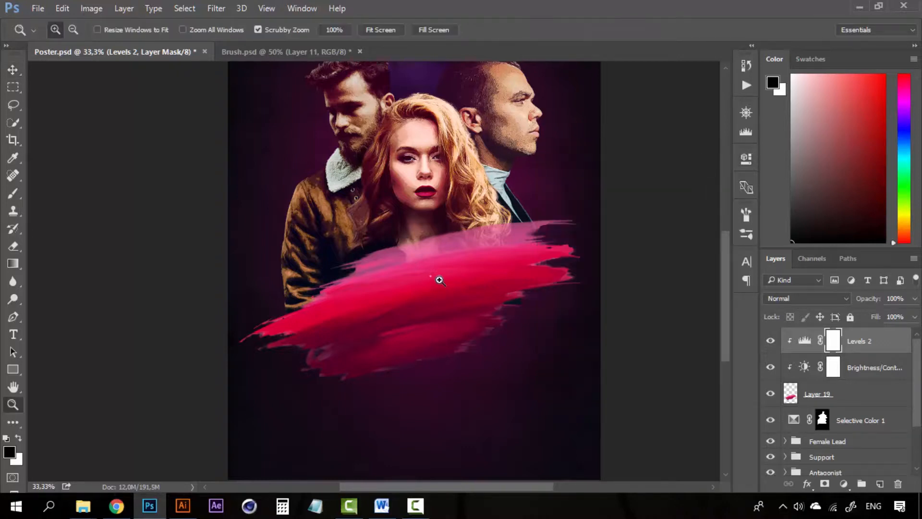
Select the brush stroke layer and nudge it very slightly down on the poster.
{"action": "left_click", "coordinate": [439, 280], "text": "alt"}
{"action": "left_click", "coordinate": [439, 280], "text": "alt"}
{"action": "left_click", "coordinate": [438, 280], "text": "alt"}
{"action": "left_click", "coordinate": [408, 308]}
{"action": "left_click", "coordinate": [407, 309]}
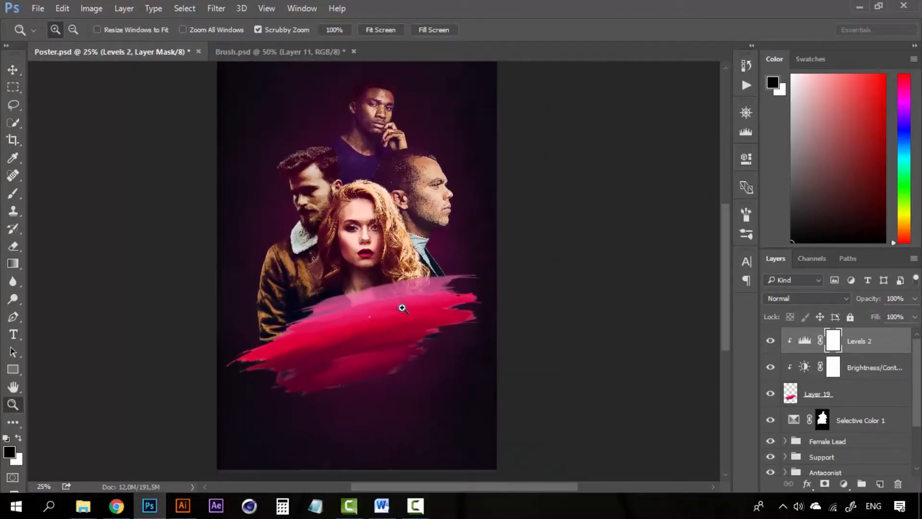
{"action": "left_click", "coordinate": [361, 312]}
{"action": "key", "text": "v"}
{"action": "left_click", "coordinate": [379, 323]}
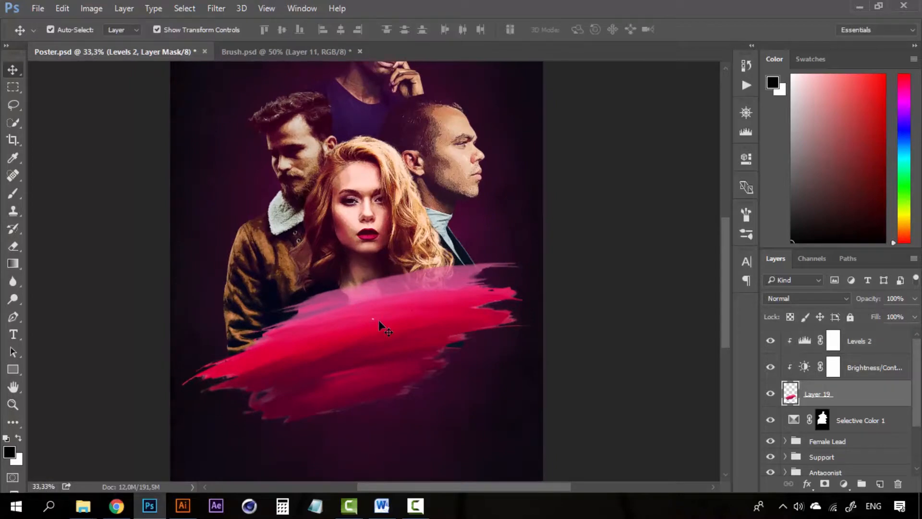
{"action": "left_click", "coordinate": [864, 391]}
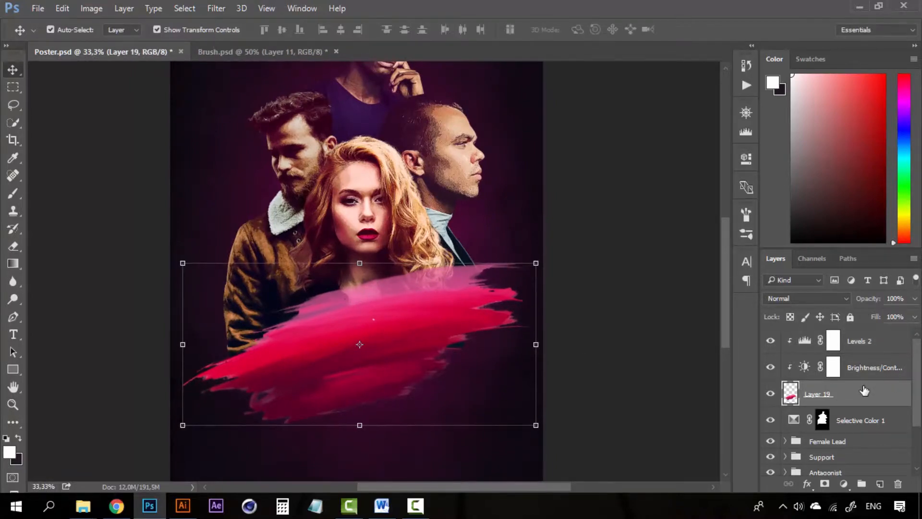
{"action": "key", "text": "Down"}
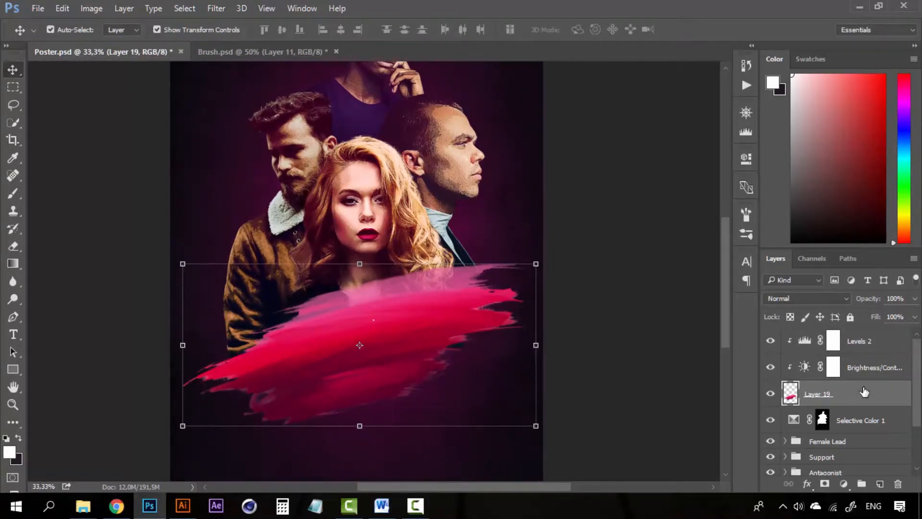
Add the title text "Requiem" over the brush stroke, on a text layer above the Levels adjustment.
{"action": "left_click", "coordinate": [870, 345]}
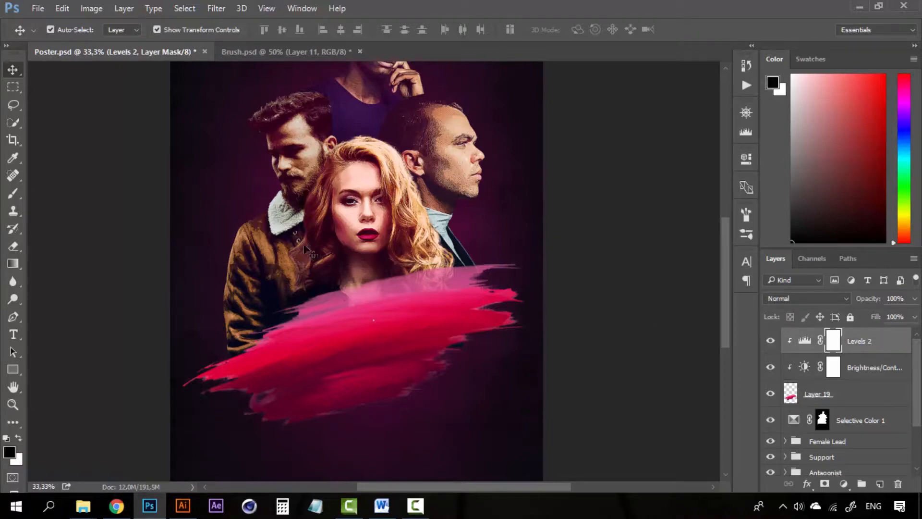
{"action": "key", "text": "z"}
{"action": "left_click", "coordinate": [402, 369]}
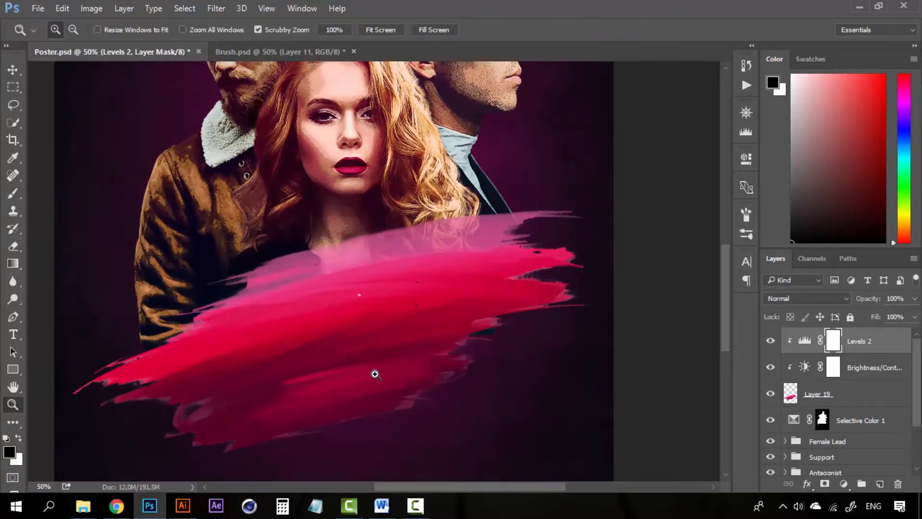
{"action": "key", "text": "t"}
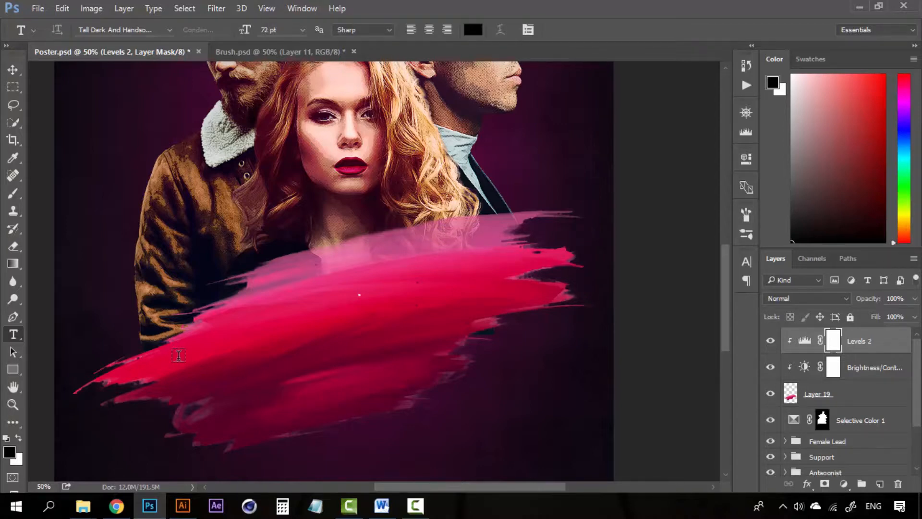
{"action": "left_click", "coordinate": [435, 371]}
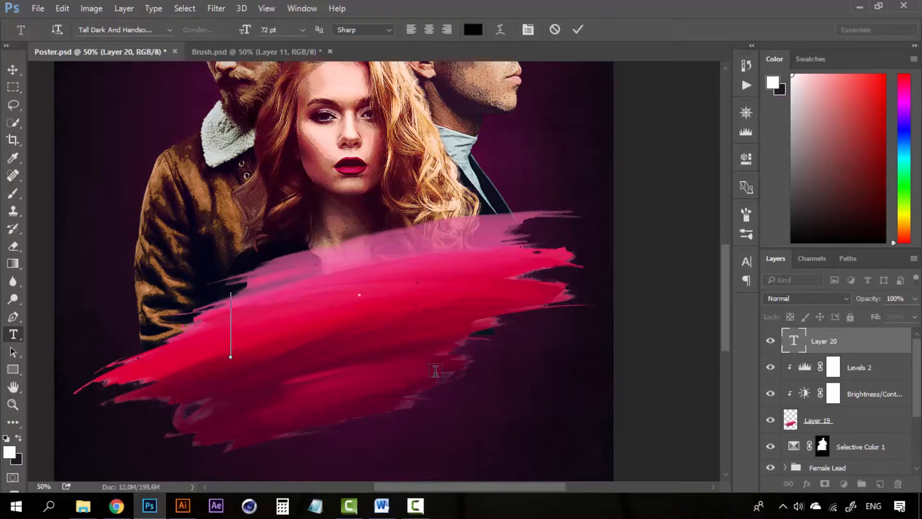
{"action": "type", "text": "The"}
{"action": "left_click", "coordinate": [18, 70]}
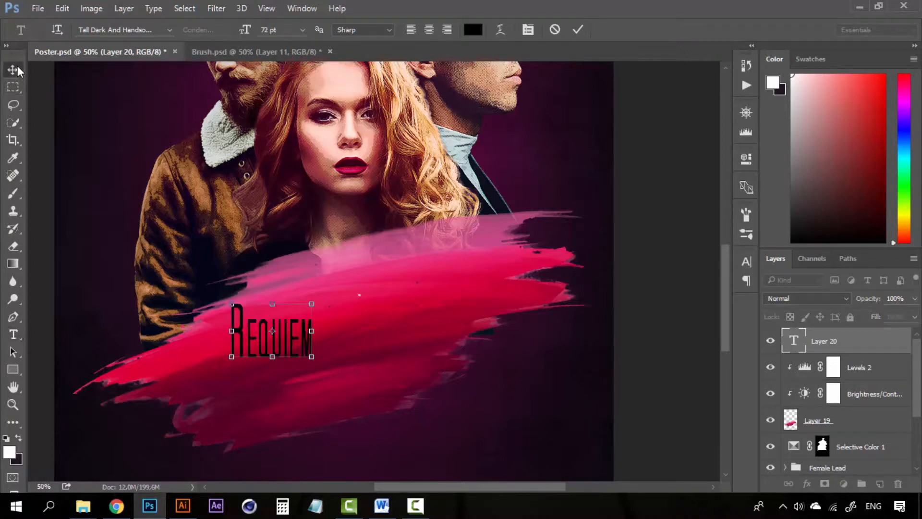
Set the title's font to Wildwest Regular.
{"action": "left_click", "coordinate": [129, 30]}
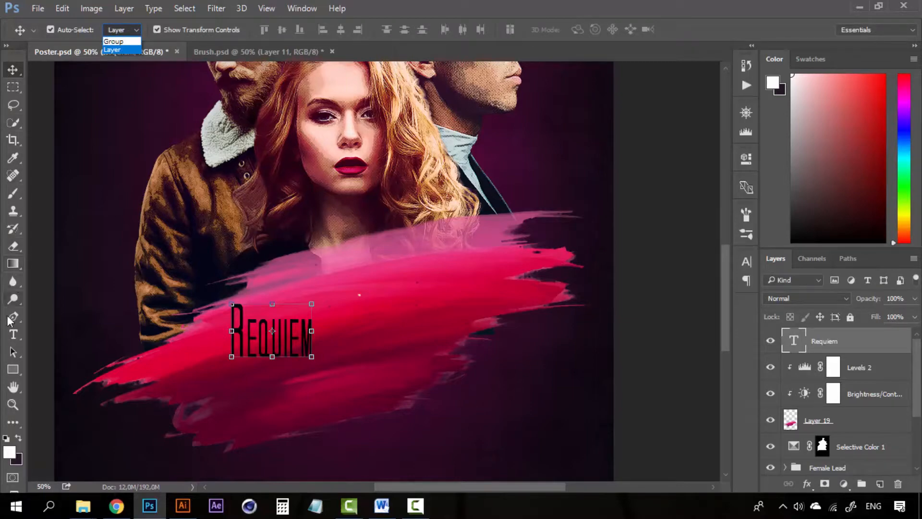
{"action": "left_click", "coordinate": [12, 330]}
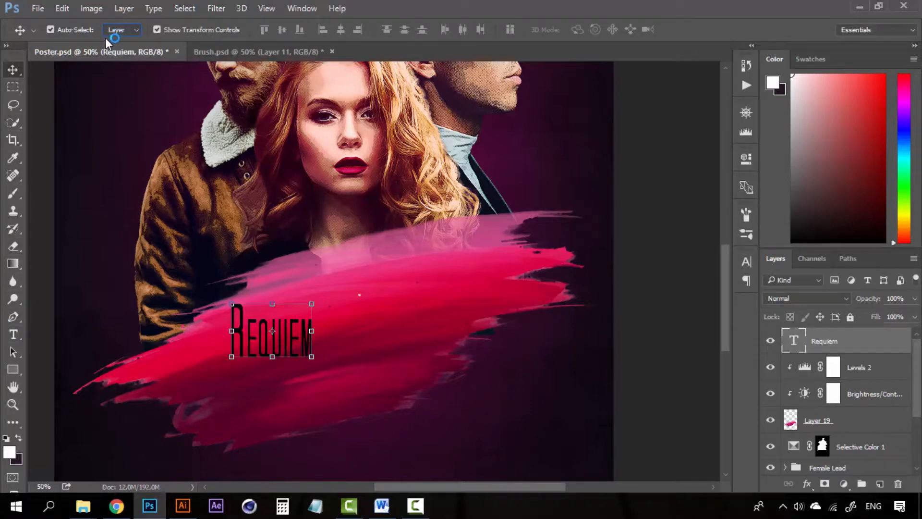
{"action": "left_click", "coordinate": [14, 336]}
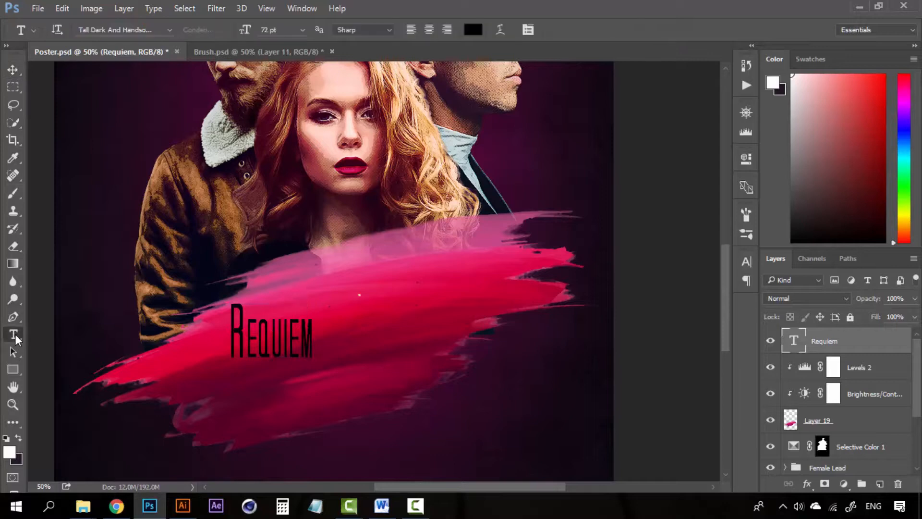
{"action": "left_click", "coordinate": [152, 31]}
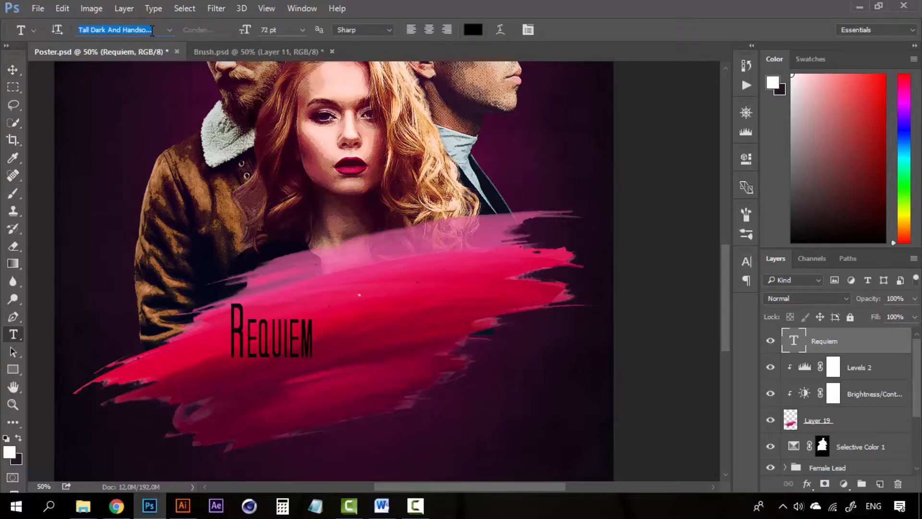
{"action": "type", "text": "w"}
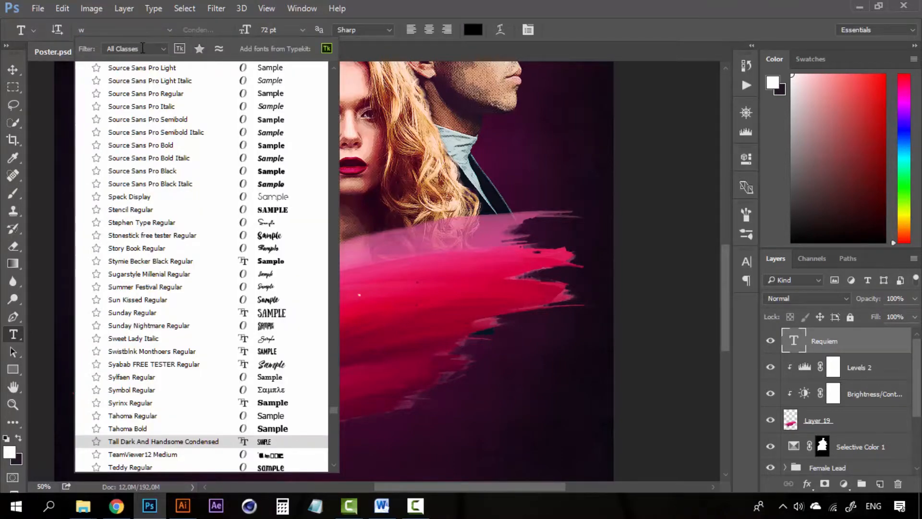
{"action": "type", "text": "ild"}
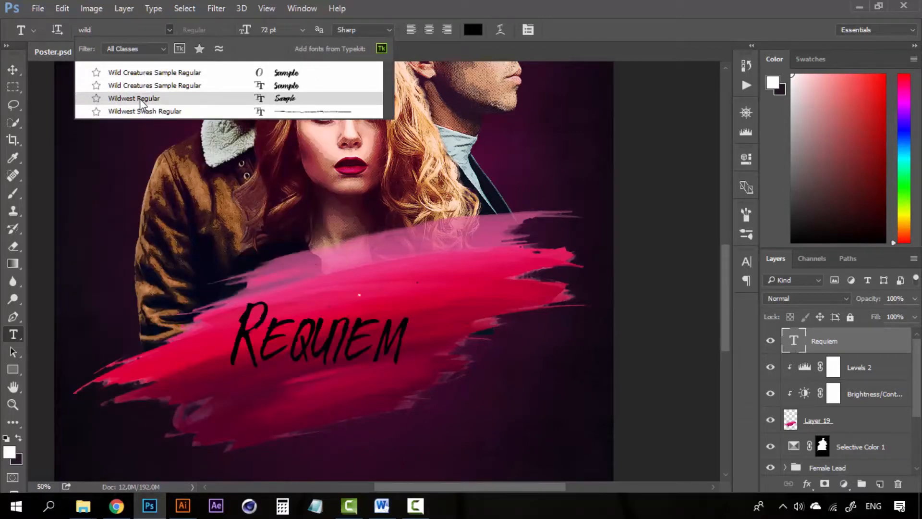
{"action": "left_click", "coordinate": [144, 115]}
{"action": "left_click", "coordinate": [143, 100]}
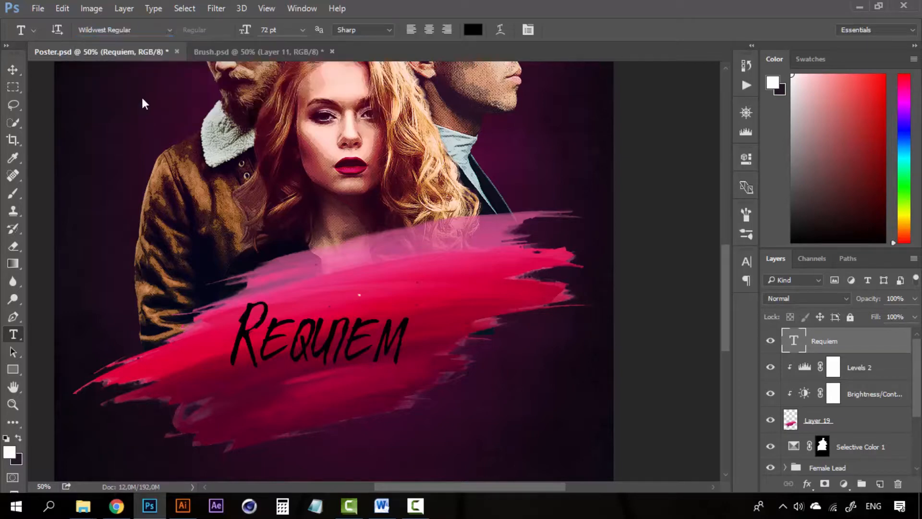
Enlarge the title to span more of the brush stroke and recolour it white.
{"action": "key", "text": "v"}
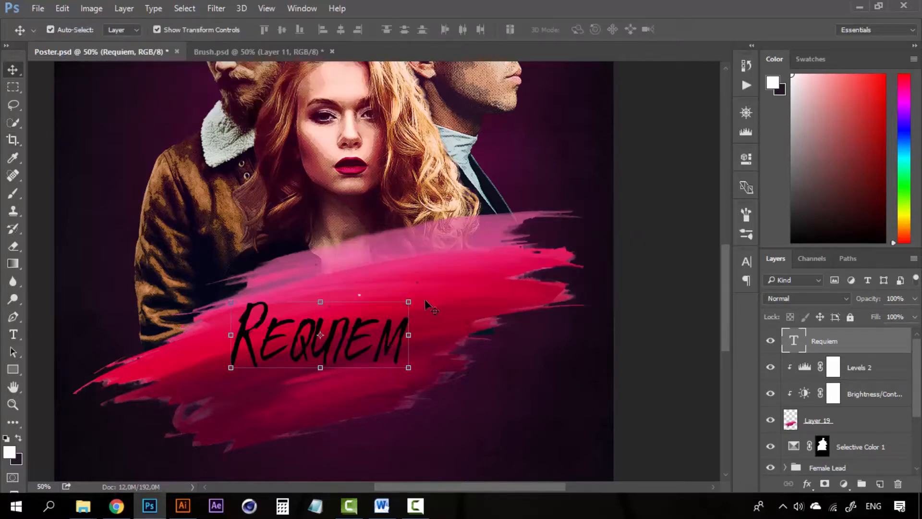
{"action": "key", "text": "ctrl+t"}
{"action": "left_click_drag", "start_coordinate": [421, 287], "coordinate": [474, 264]}
{"action": "key", "text": "Return"}
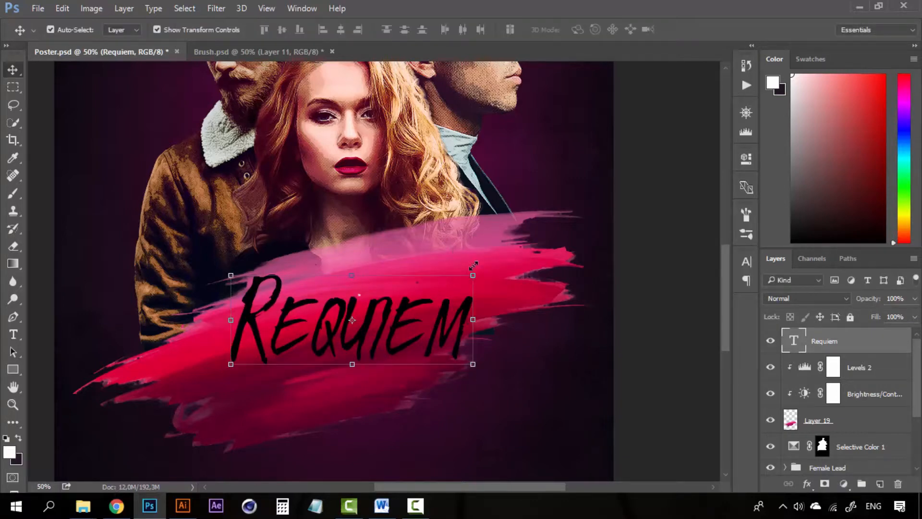
{"action": "left_click", "coordinate": [18, 436]}
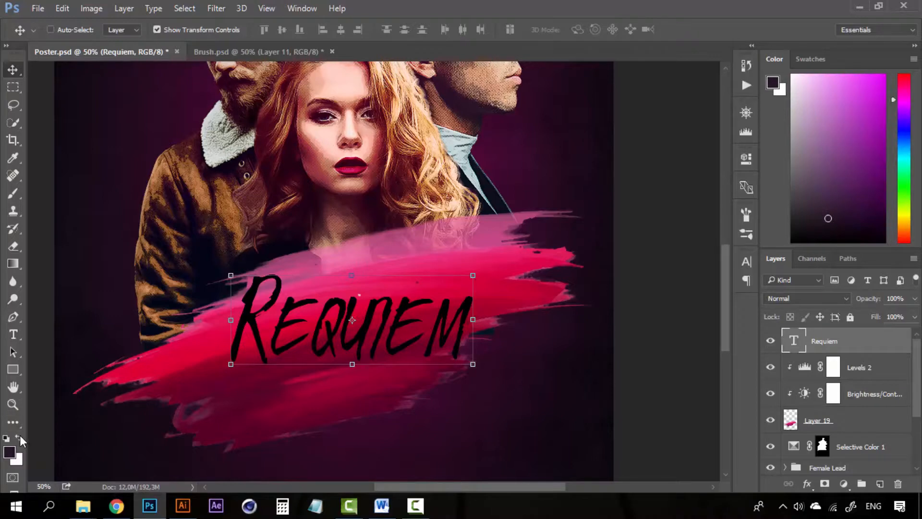
{"action": "key", "text": "ctrl+BackSpace"}
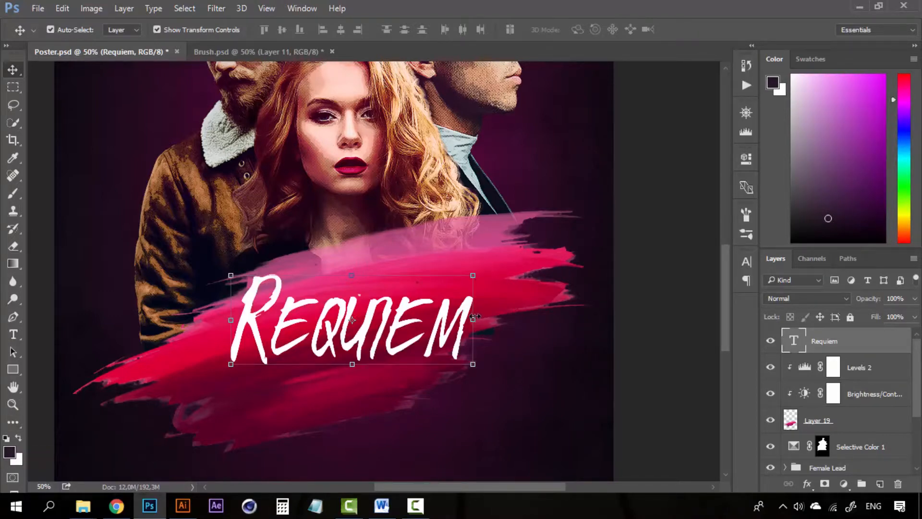
Skew the title vertically by about -14° to follow the brush stroke's slant, then lower it onto the stroke and enlarge it slightly.
{"action": "left_click", "coordinate": [474, 317]}
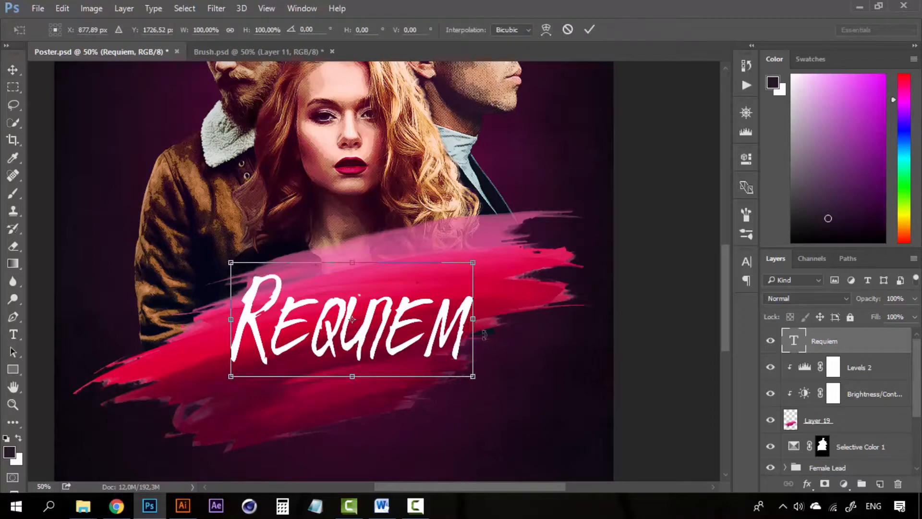
{"action": "left_click_drag", "start_coordinate": [473, 319], "coordinate": [472, 258]}
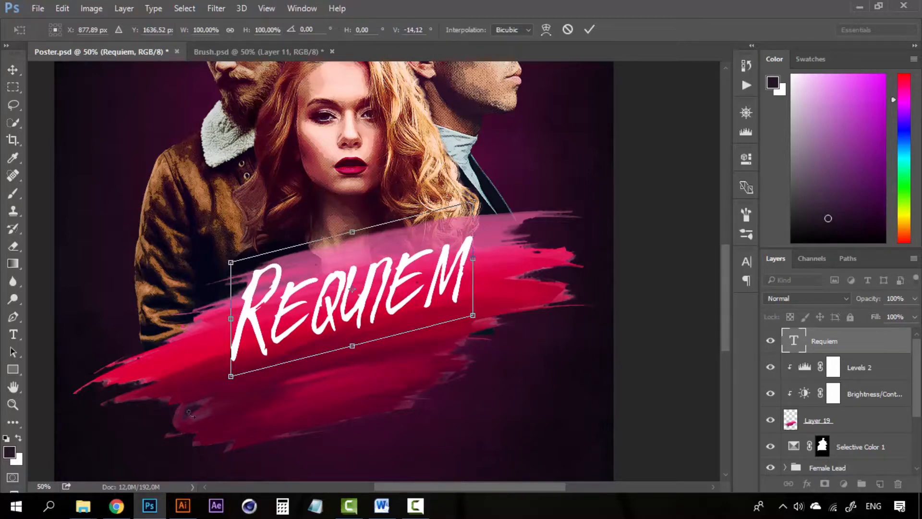
{"action": "left_click_drag", "start_coordinate": [435, 283], "coordinate": [435, 315]}
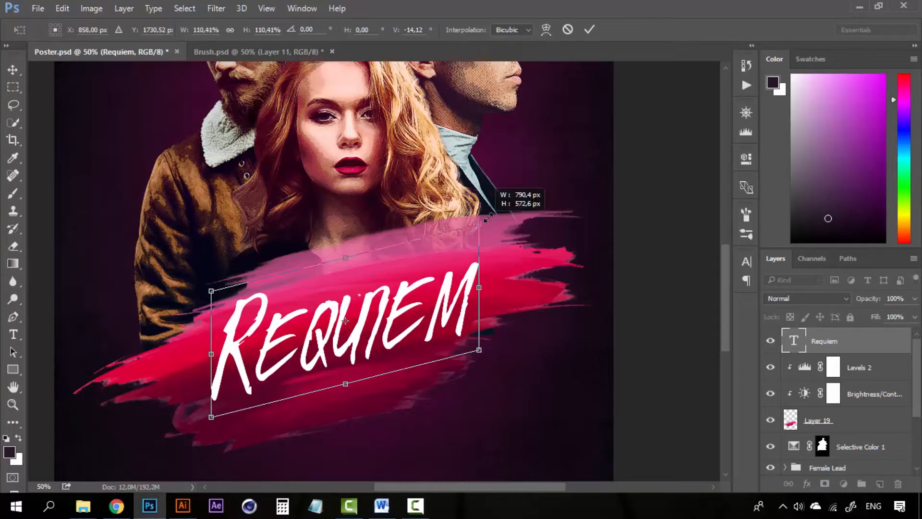
{"action": "mouse_move", "coordinate": [466, 233]}
{"action": "left_mouse_down"}
{"action": "mouse_move", "coordinate": [485, 217]}
{"action": "mouse_move", "coordinate": [476, 226]}
{"action": "left_mouse_up"}
{"action": "key", "text": "Return"}
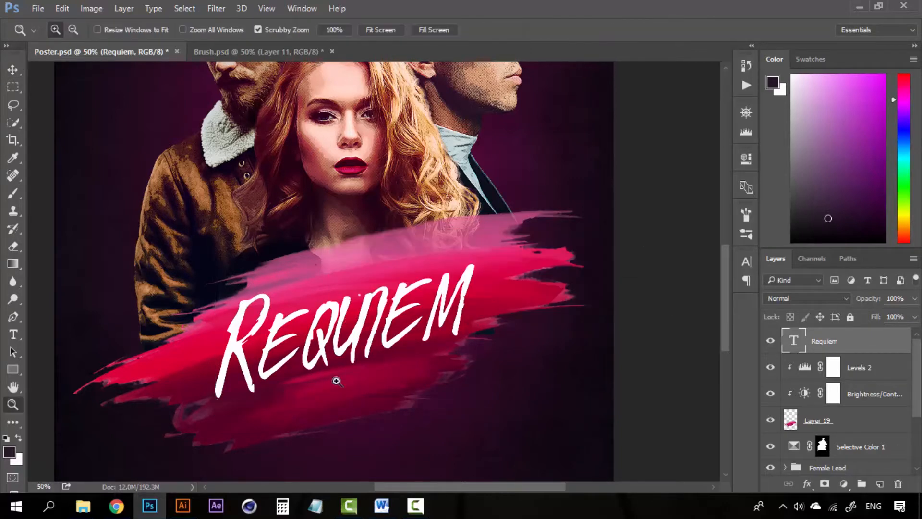
{"action": "key", "text": "t"}
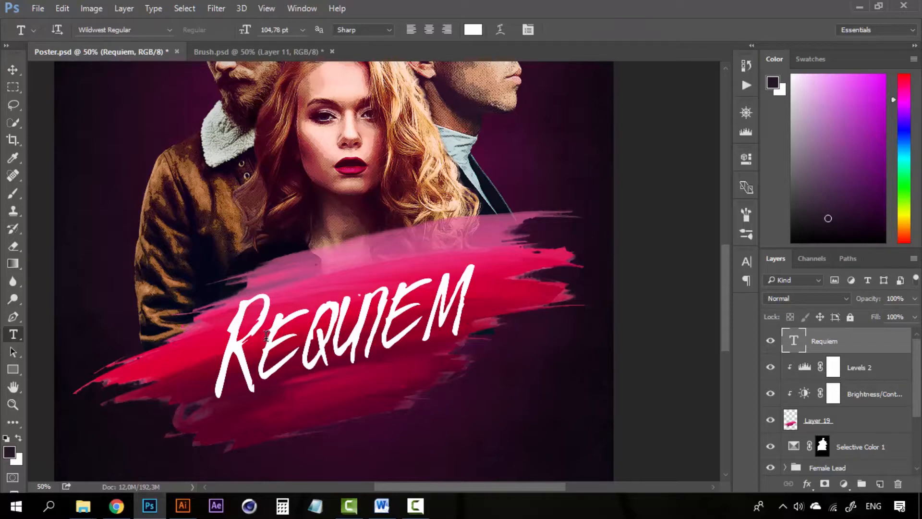
{"action": "left_click_drag", "start_coordinate": [267, 335], "coordinate": [480, 305]}
{"action": "key", "text": "BackSpace"}
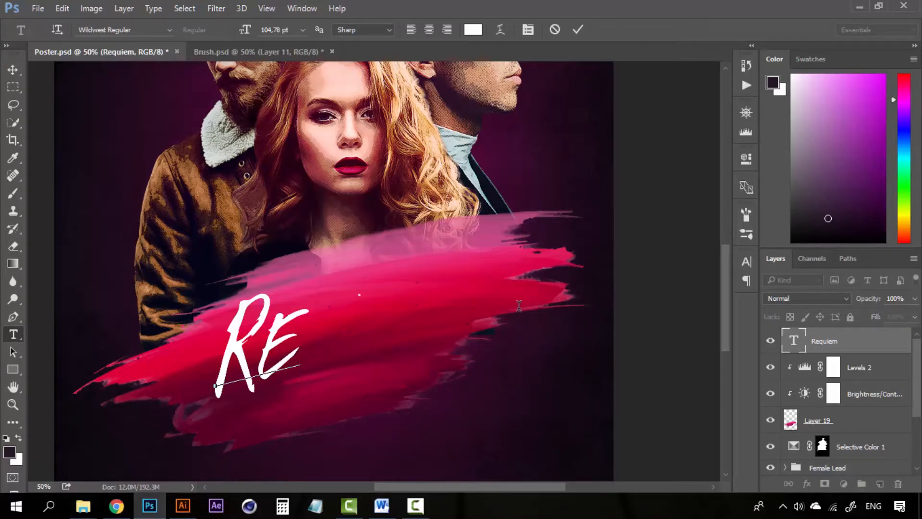
{"action": "key", "text": "BackSpace"}
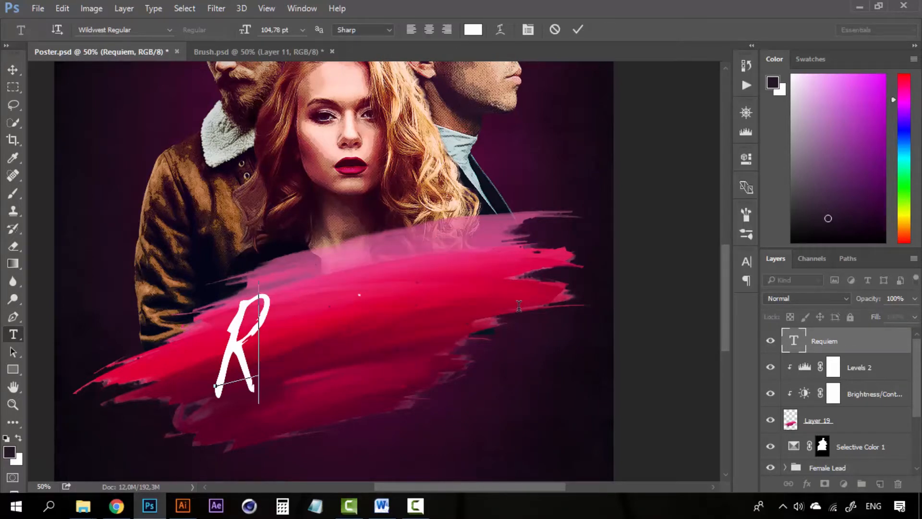
{"action": "left_click", "coordinate": [12, 70]}
{"action": "key", "text": "ctrl+z"}
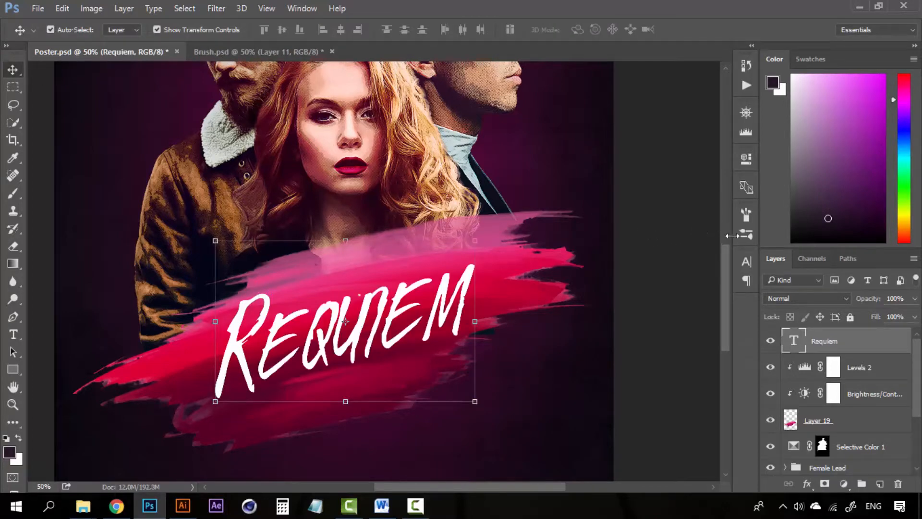
Turn off Small Caps for the title text.
{"action": "left_click", "coordinate": [747, 261]}
{"action": "left_click", "coordinate": [725, 256]}
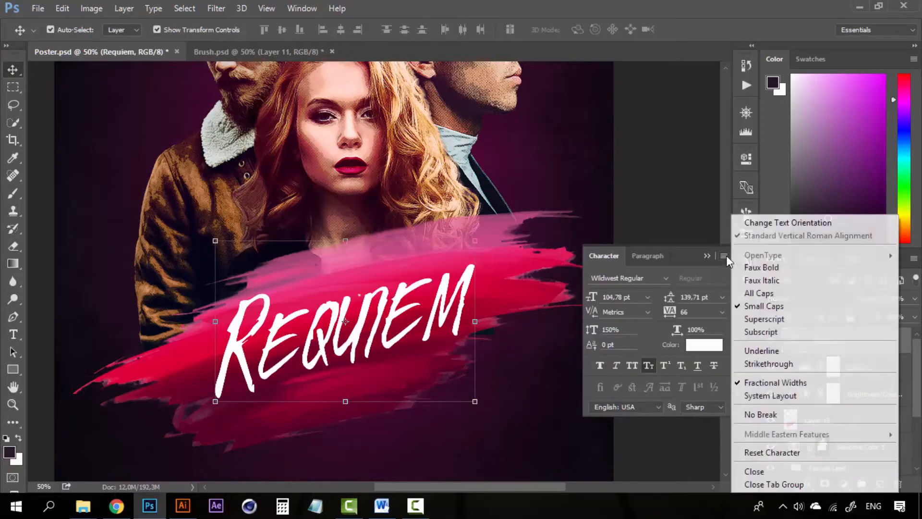
{"action": "left_click", "coordinate": [771, 306]}
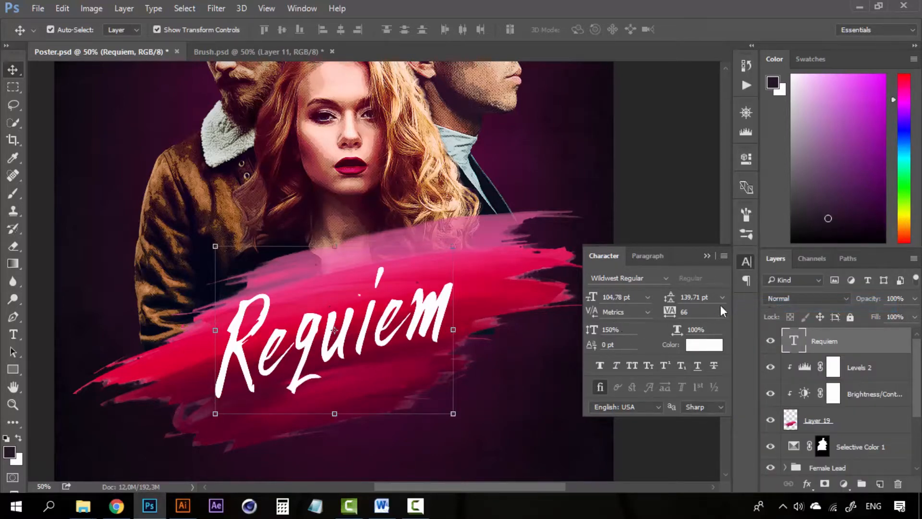
Scale the title up to about 115% and nudge it slightly down and to the left on the brush stroke.
{"action": "left_click_drag", "start_coordinate": [461, 257], "coordinate": [490, 220]}
{"action": "key", "text": "Return"}
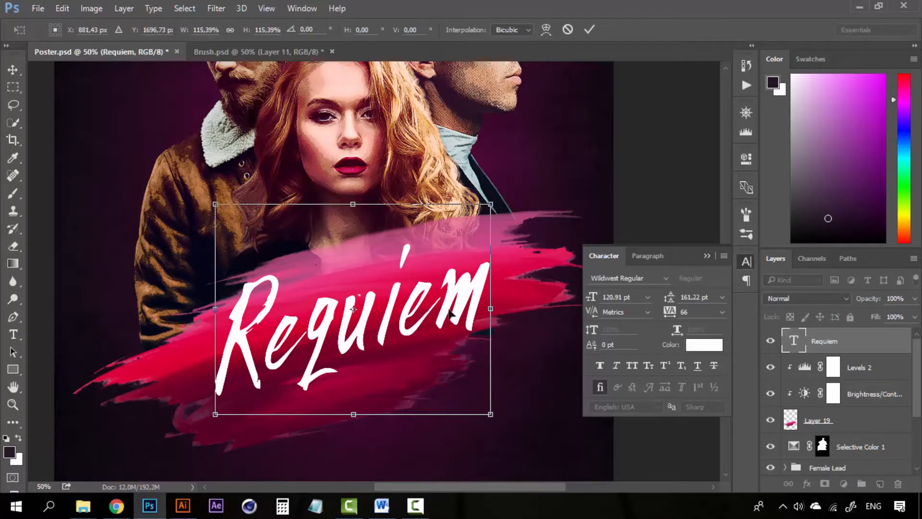
{"action": "key", "text": "Down"}
{"action": "key", "text": "Down"}
{"action": "key", "text": "Down"}
{"action": "key", "text": "Down"}
{"action": "key", "text": "Down"}
{"action": "key", "text": "Down"}
{"action": "key", "text": "Left"}
{"action": "key", "text": "Left"}
{"action": "key", "text": "Left"}
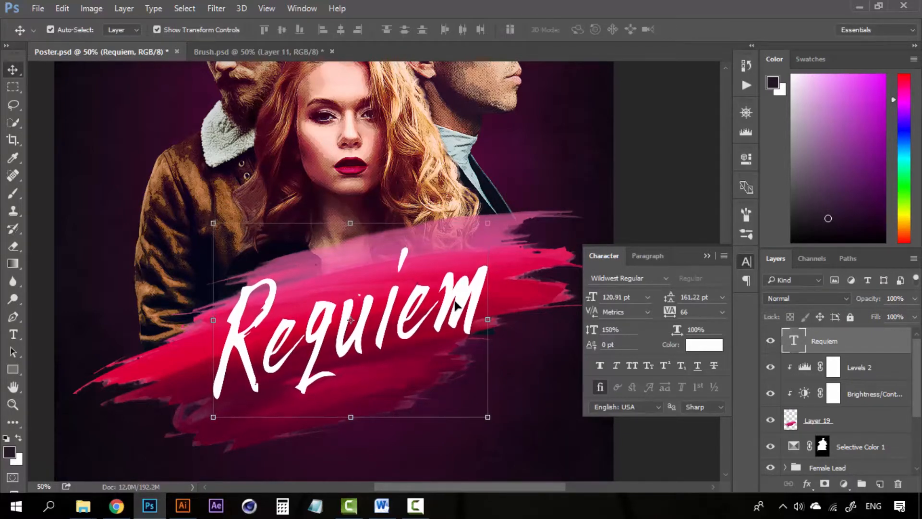
Nudge the title one more step to the left and duplicate its text layer.
{"action": "left_click", "coordinate": [707, 255]}
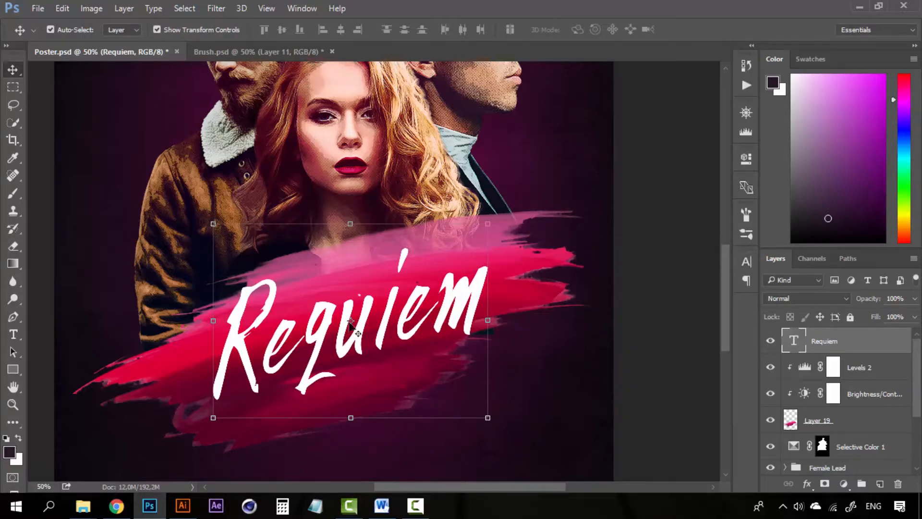
{"action": "key", "text": "Left"}
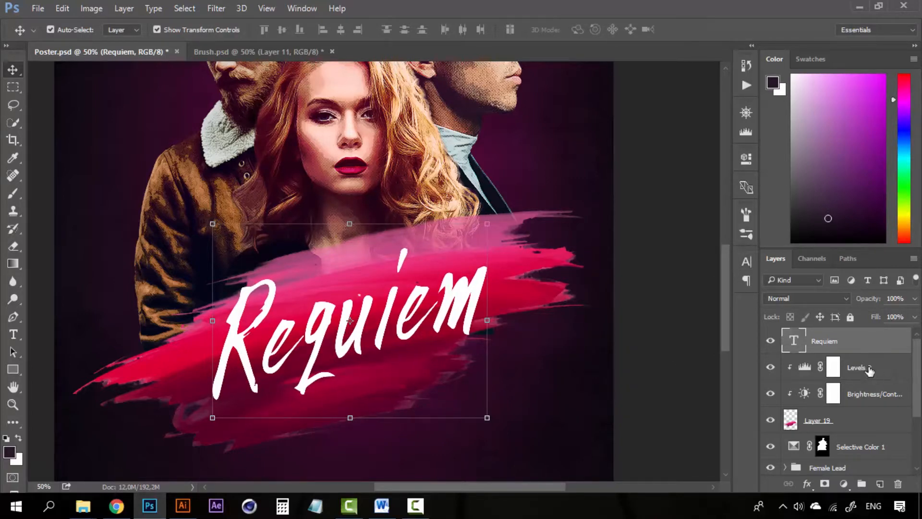
{"action": "key", "text": "ctrl+j"}
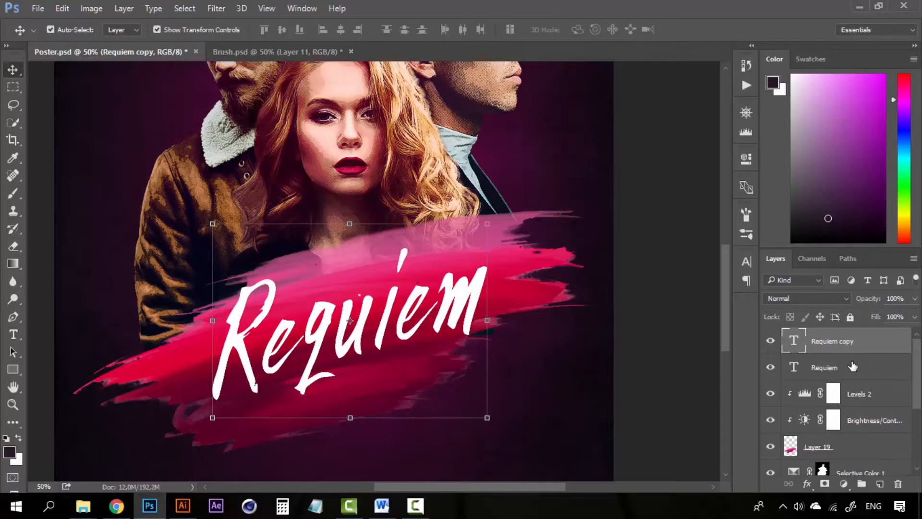
Nudge the lower Requiem text layer slightly right and down so it forms an offset edge behind the title copy.
{"action": "left_click", "coordinate": [799, 368]}
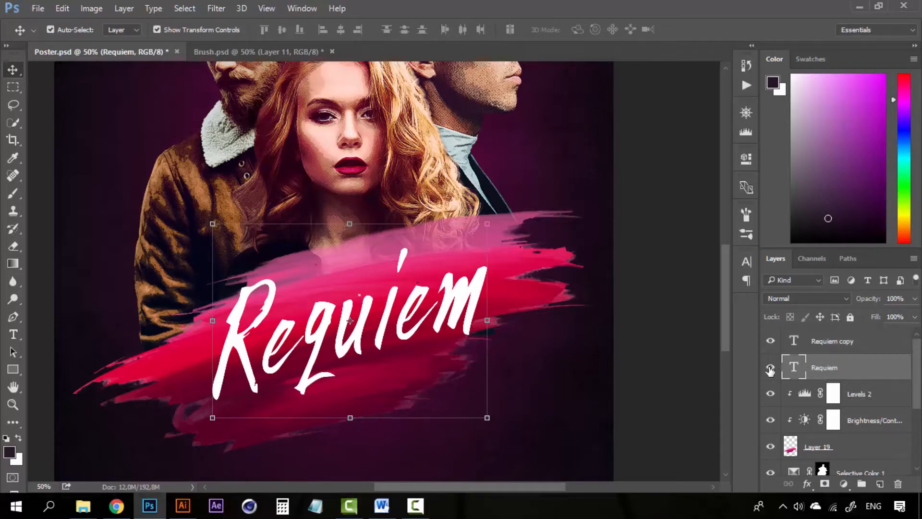
{"action": "left_click", "coordinate": [771, 342]}
{"action": "left_click", "coordinate": [771, 342]}
{"action": "key", "text": "Right"}
{"action": "key", "text": "Right"}
{"action": "key", "text": "Right"}
{"action": "key", "text": "Right"}
{"action": "key", "text": "Right"}
{"action": "key", "text": "Right"}
{"action": "key", "text": "Right"}
{"action": "key", "text": "Right"}
{"action": "key", "text": "Right"}
{"action": "key", "text": "Right"}
{"action": "key", "text": "Right"}
{"action": "key", "text": "Right"}
{"action": "key", "text": "Right"}
{"action": "key", "text": "Right"}
{"action": "key", "text": "Right"}
{"action": "key", "text": "Right"}
{"action": "key", "text": "Down"}
{"action": "key", "text": "Down"}
{"action": "key", "text": "Down"}
{"action": "key", "text": "Down"}
{"action": "key", "text": "Down"}
{"action": "key", "text": "Down"}
{"action": "key", "text": "Down"}
{"action": "key", "text": "Down"}
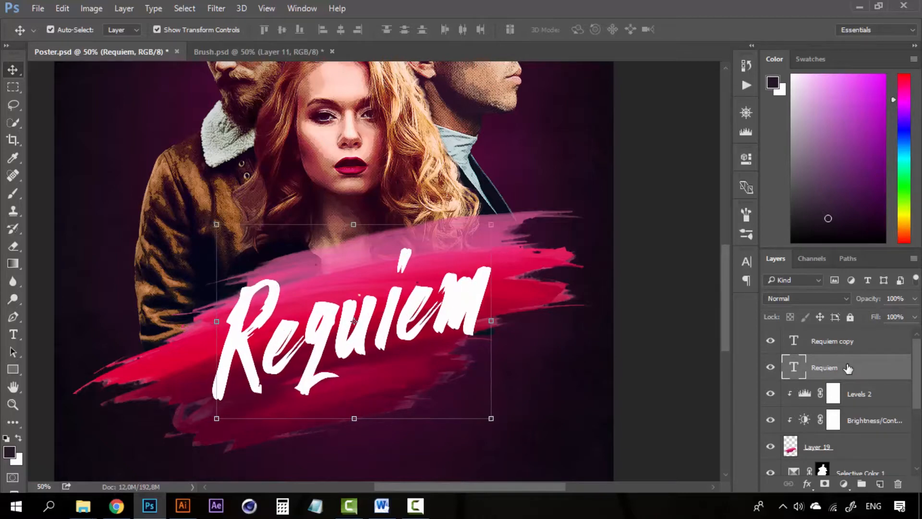
{"action": "key", "text": "Down"}
{"action": "key", "text": "Down"}
{"action": "key", "text": "Down"}
{"action": "key", "text": "Down"}
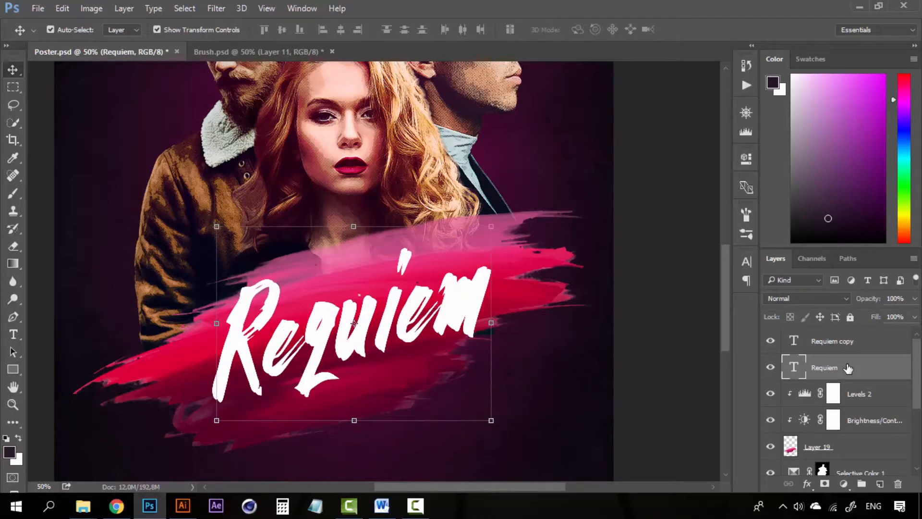
Set the lower Requiem text layer's opacity to 45% and its blend mode to Overlay.
{"action": "left_click", "coordinate": [914, 299]}
{"action": "left_click", "coordinate": [878, 315]}
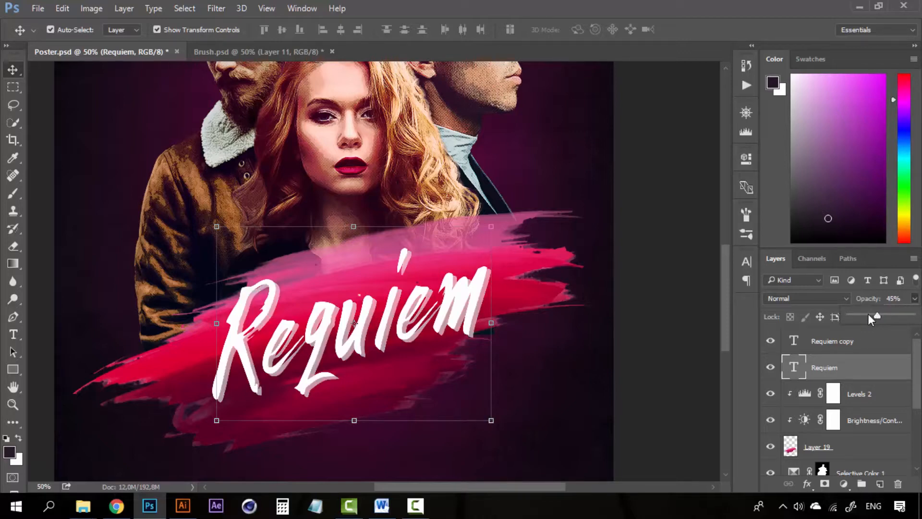
{"action": "left_click", "coordinate": [841, 299]}
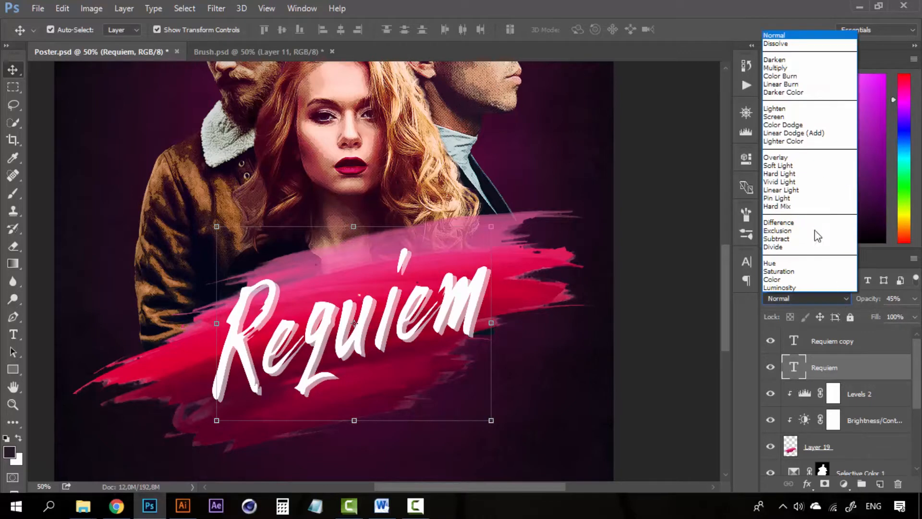
{"action": "left_click", "coordinate": [810, 159]}
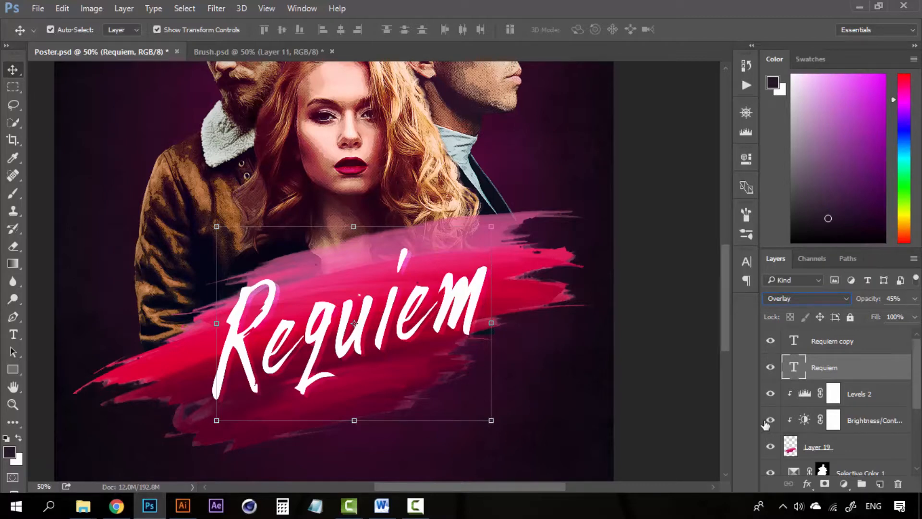
Examine the translucent offset edge behind the title letters up close and at normal size.
{"action": "left_click", "coordinate": [655, 361]}
{"action": "key", "text": "z"}
{"action": "left_click", "coordinate": [420, 345]}
{"action": "left_click", "coordinate": [421, 345]}
{"action": "key", "text": "alt+v"}
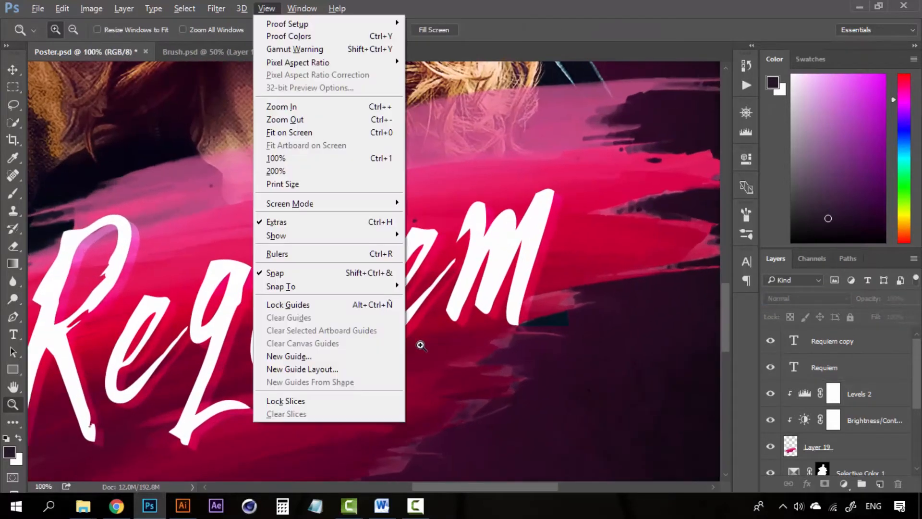
{"action": "key", "text": "Escape"}
{"action": "left_click", "coordinate": [458, 300], "text": "alt"}
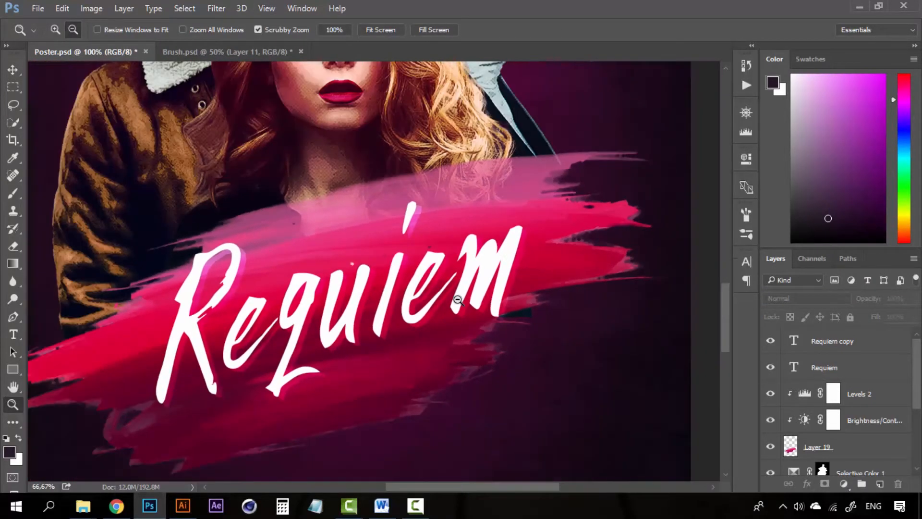
{"action": "left_click", "coordinate": [458, 300], "text": "alt"}
Duplicate the Requiem copy text layer and nudge the new duplicate a few steps left and up.
{"action": "left_click", "coordinate": [862, 352]}
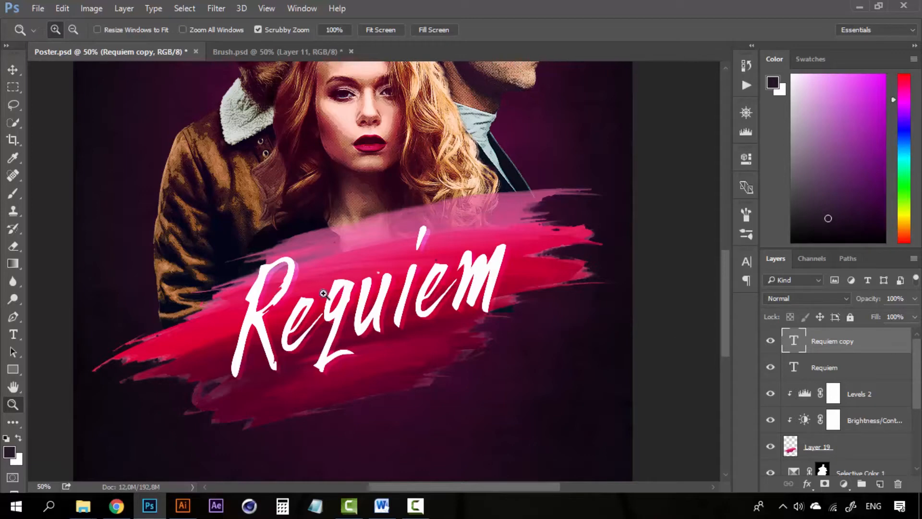
{"action": "key", "text": "v"}
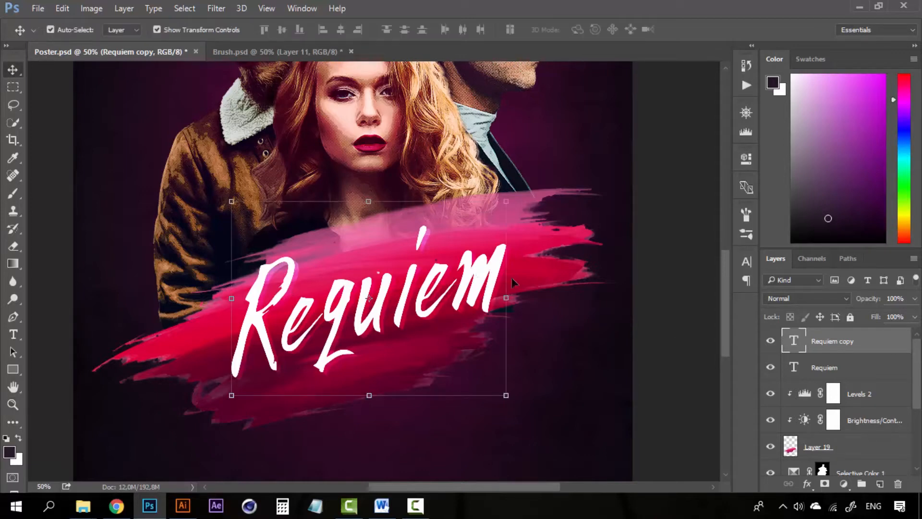
{"action": "key", "text": "ctrl+j"}
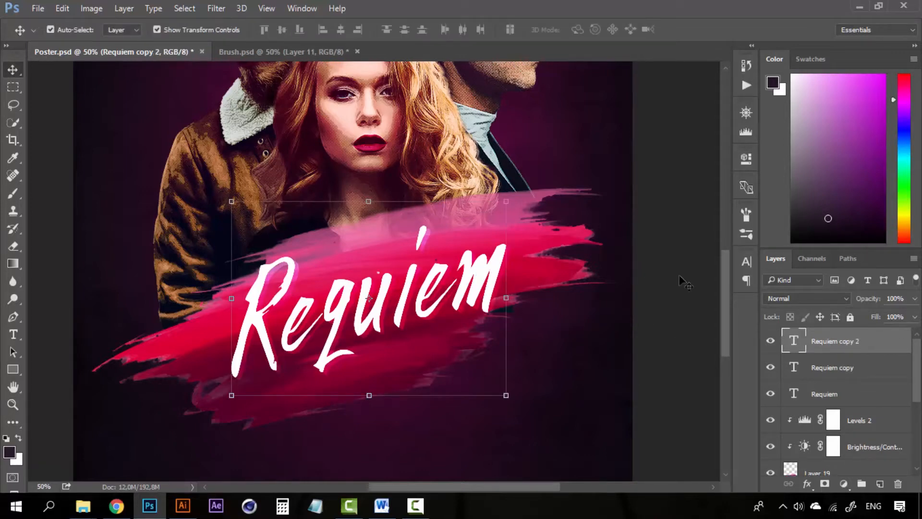
{"action": "key", "text": "Left"}
{"action": "key", "text": "Up"}
{"action": "key", "text": "Left"}
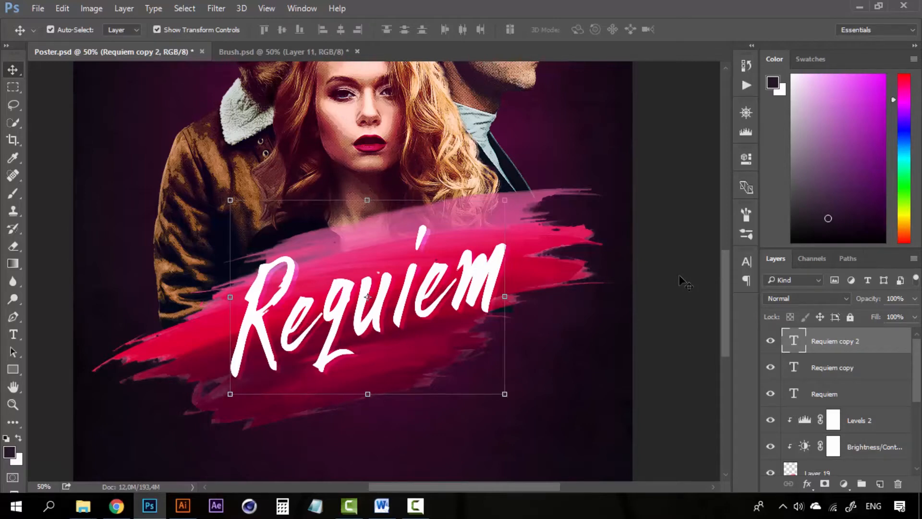
{"action": "key", "text": "Up"}
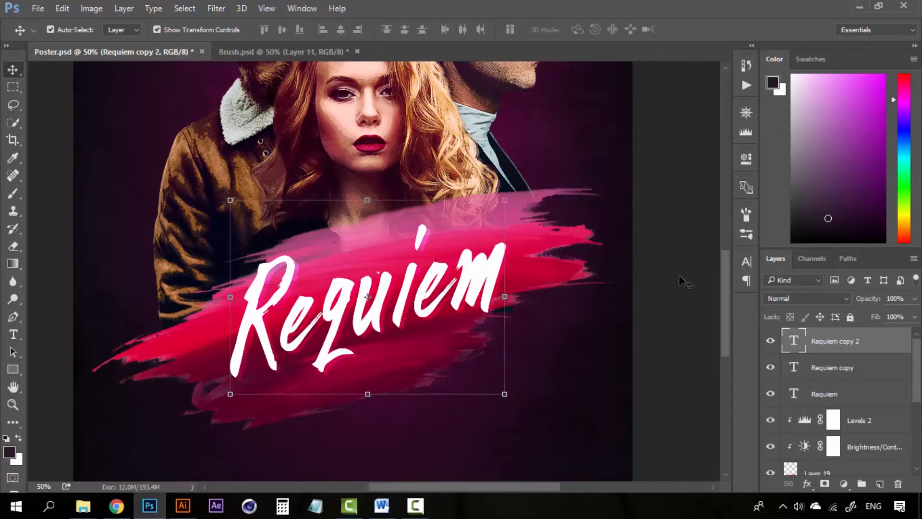
{"action": "key", "text": "Left"}
{"action": "key", "text": "Up"}
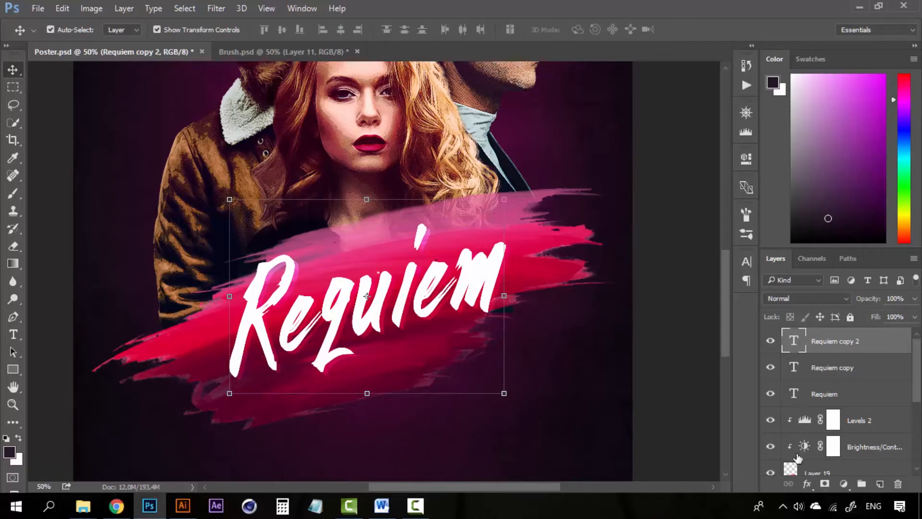
Add a 2 px white outside Stroke layer style to the topmost title duplicate.
{"action": "left_click", "coordinate": [807, 484]}
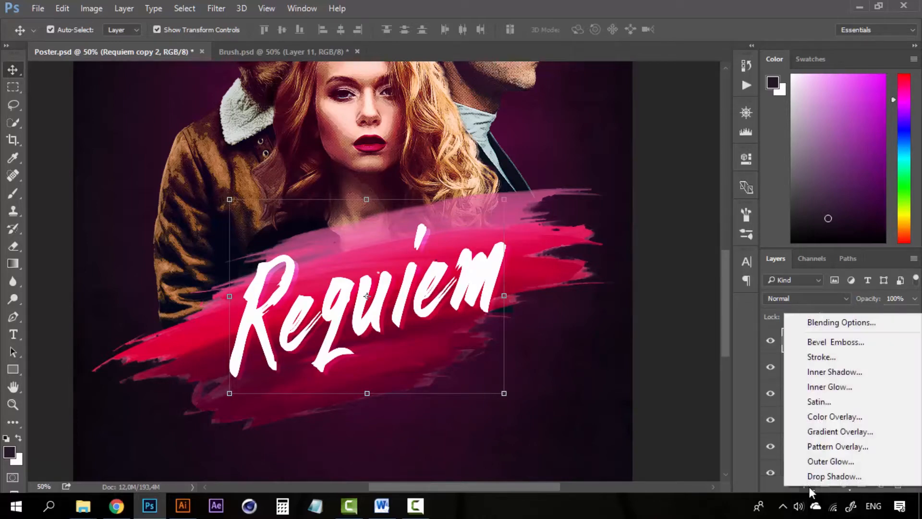
{"action": "left_click", "coordinate": [841, 357]}
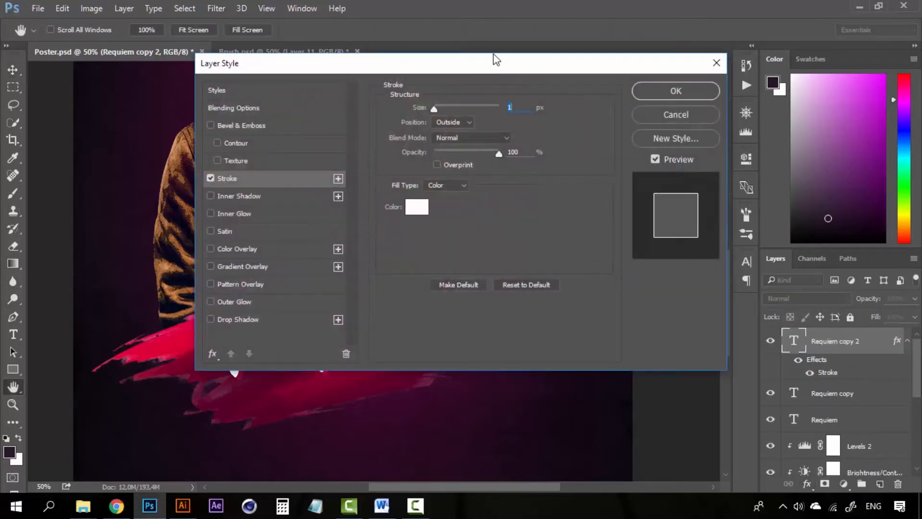
{"action": "left_click_drag", "start_coordinate": [511, 62], "coordinate": [702, 252]}
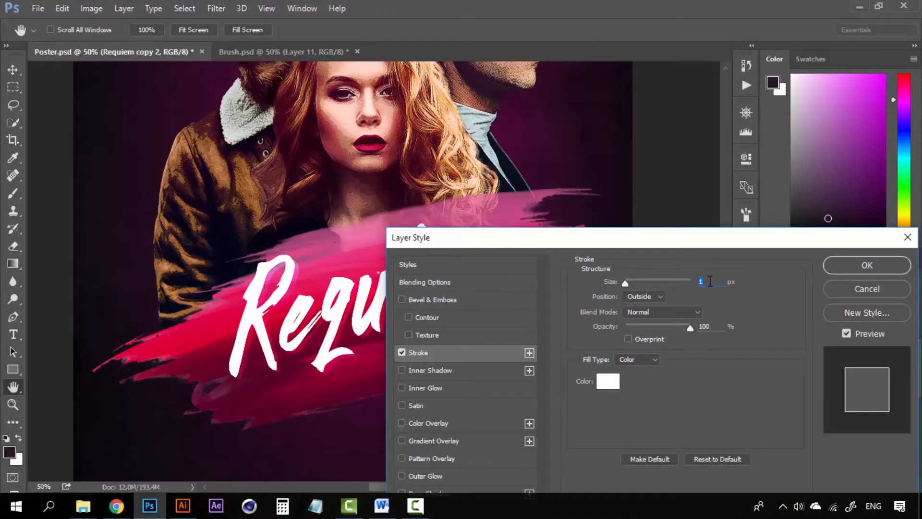
{"action": "type", "text": "2"}
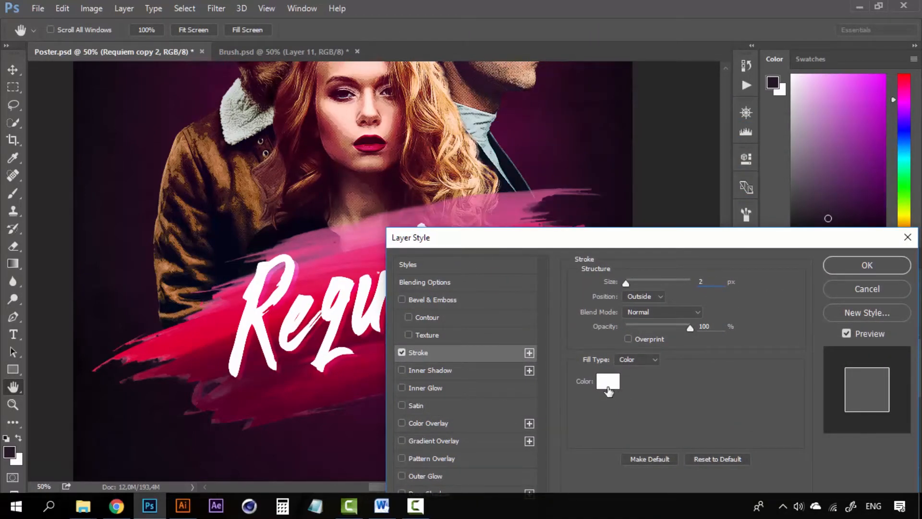
{"action": "left_click", "coordinate": [857, 267]}
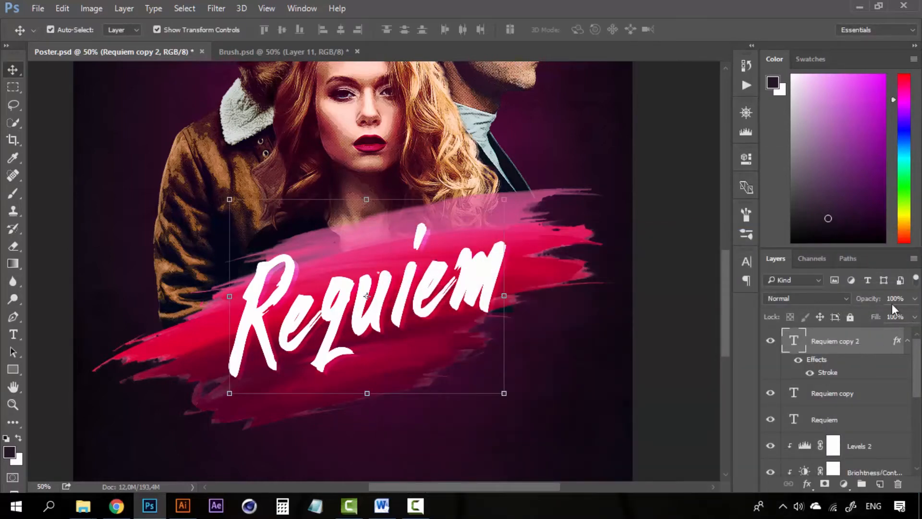
Lower the topmost title duplicate's fill to 0%, leaving only its stroke outline.
{"action": "left_click", "coordinate": [915, 317]}
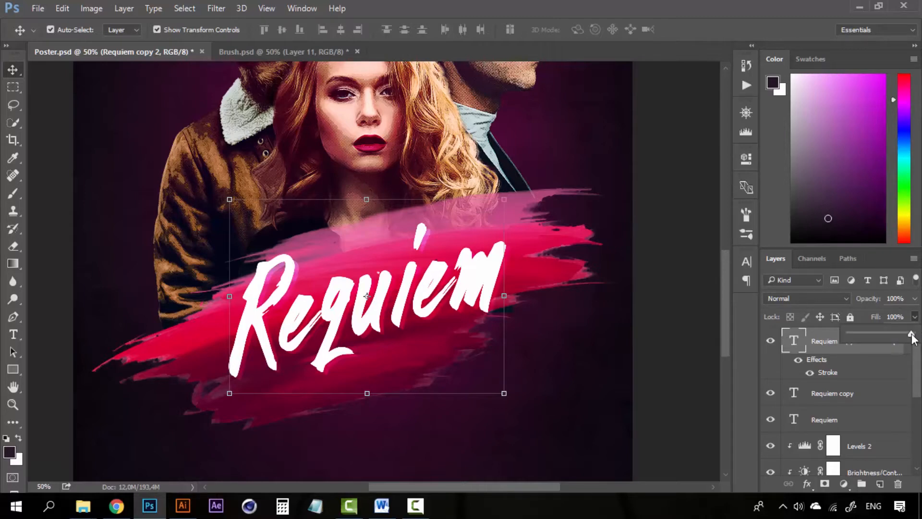
{"action": "left_click_drag", "start_coordinate": [911, 337], "coordinate": [836, 337]}
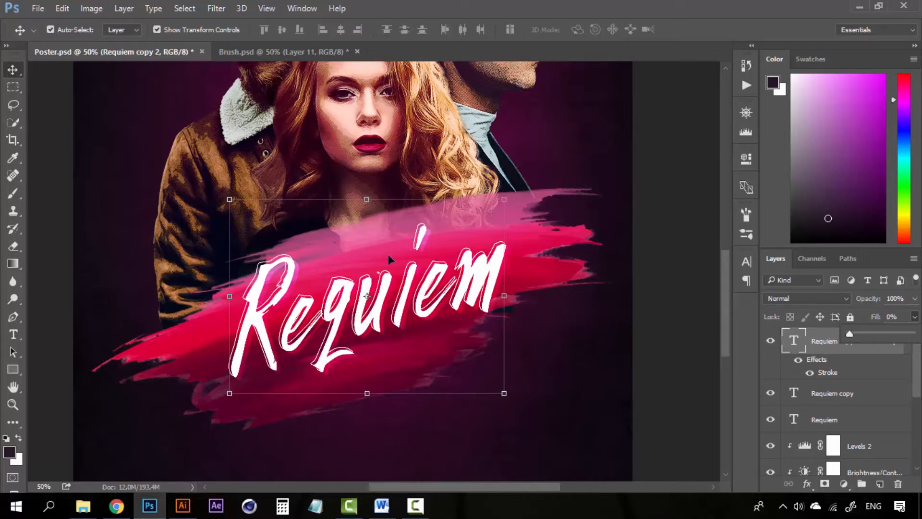
{"action": "mouse_move", "coordinate": [863, 331]}
{"action": "left_mouse_down"}
{"action": "mouse_move", "coordinate": [913, 333]}
{"action": "mouse_move", "coordinate": [837, 313]}
{"action": "mouse_move", "coordinate": [916, 319]}
{"action": "left_mouse_up"}
{"action": "left_click", "coordinate": [914, 298]}
{"action": "left_click", "coordinate": [914, 316]}
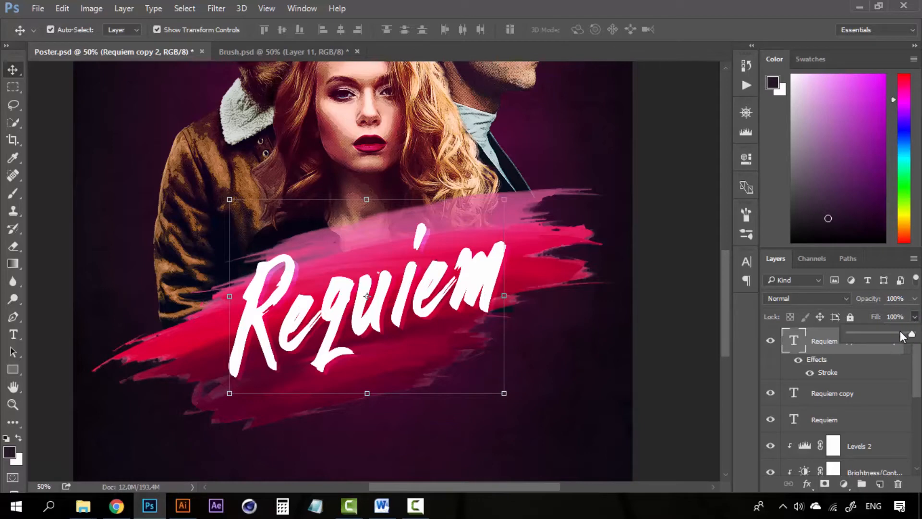
{"action": "mouse_move", "coordinate": [851, 332]}
{"action": "left_mouse_down"}
{"action": "mouse_move", "coordinate": [841, 331]}
{"action": "mouse_move", "coordinate": [828, 377]}
{"action": "left_mouse_up"}
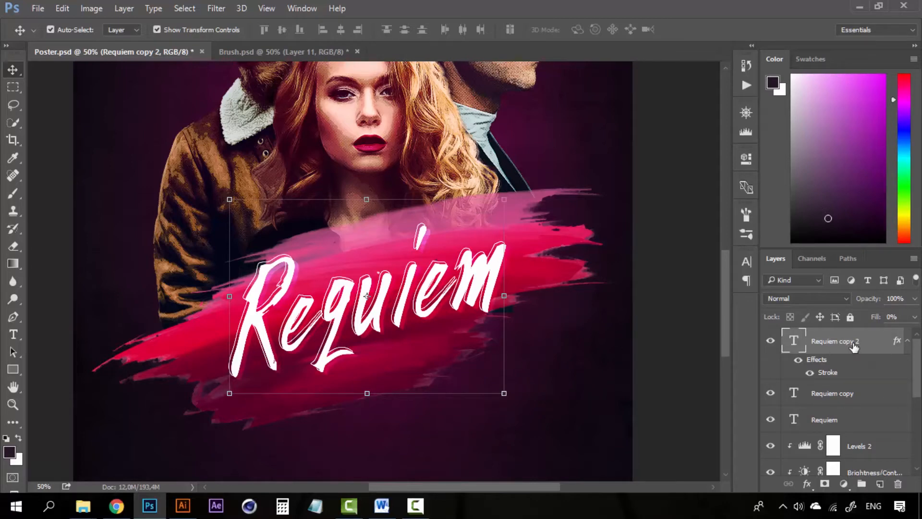
Examine the outlined title on the brush stroke, from the overall poster down to letter detail.
{"action": "key", "text": "z"}
{"action": "left_click", "coordinate": [407, 281], "text": "alt"}
{"action": "left_click", "coordinate": [407, 281], "text": "alt"}
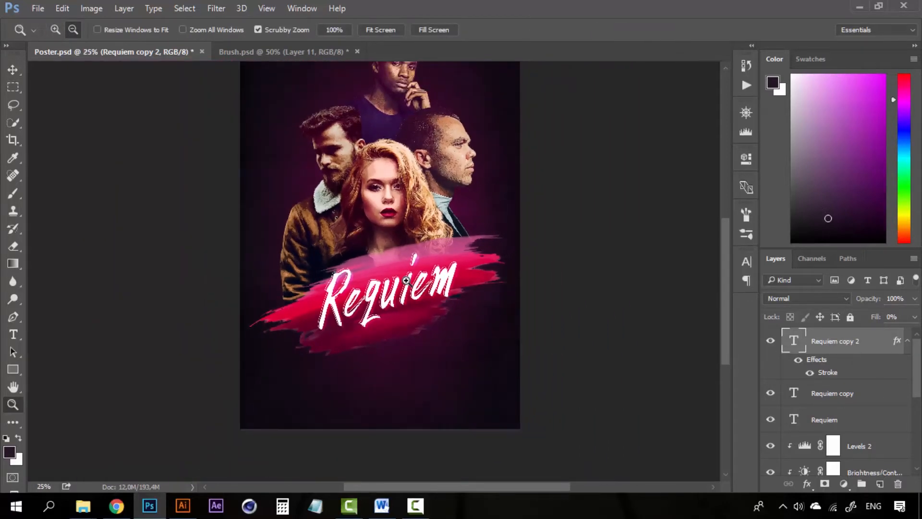
{"action": "left_click", "coordinate": [407, 280]}
{"action": "left_click", "coordinate": [406, 280]}
{"action": "left_click", "coordinate": [406, 282]}
{"action": "key", "text": "v"}
{"action": "key", "text": "z"}
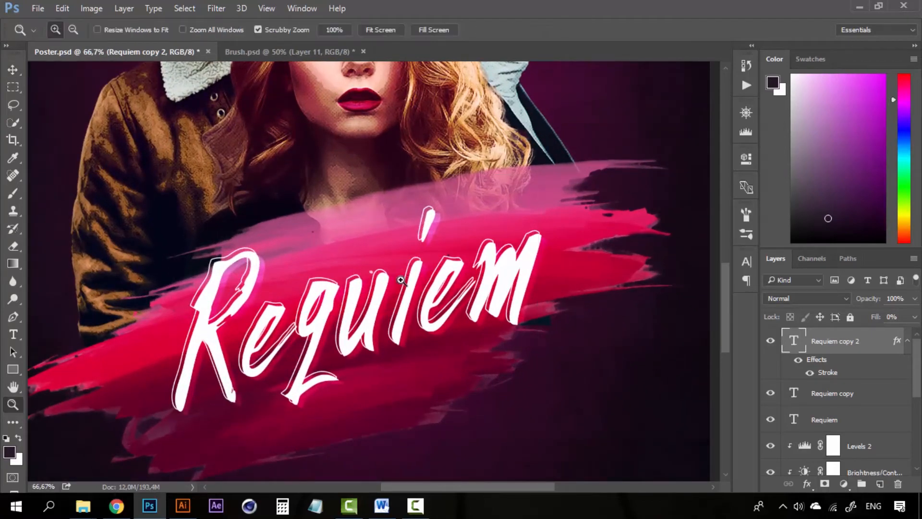
{"action": "left_click", "coordinate": [401, 283]}
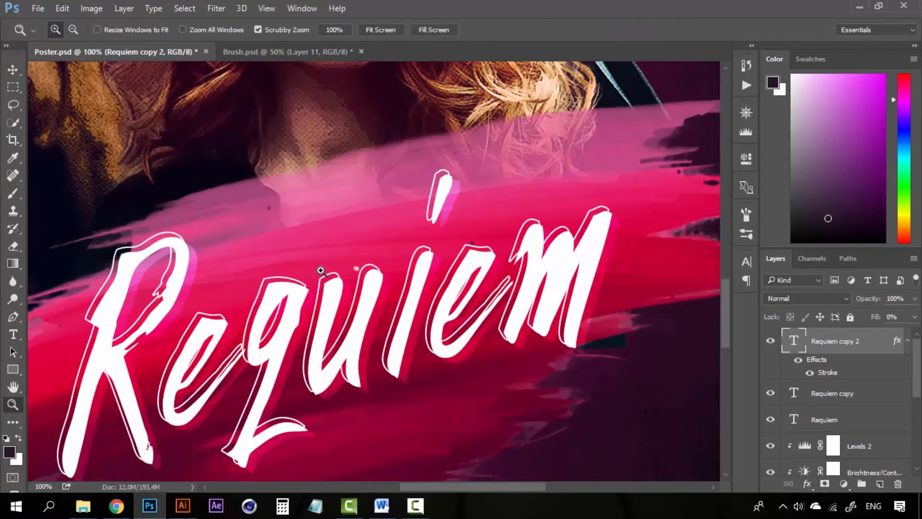
{"action": "left_click", "coordinate": [865, 408]}
{"action": "left_click", "coordinate": [317, 282], "text": "alt"}
{"action": "key", "text": "v"}
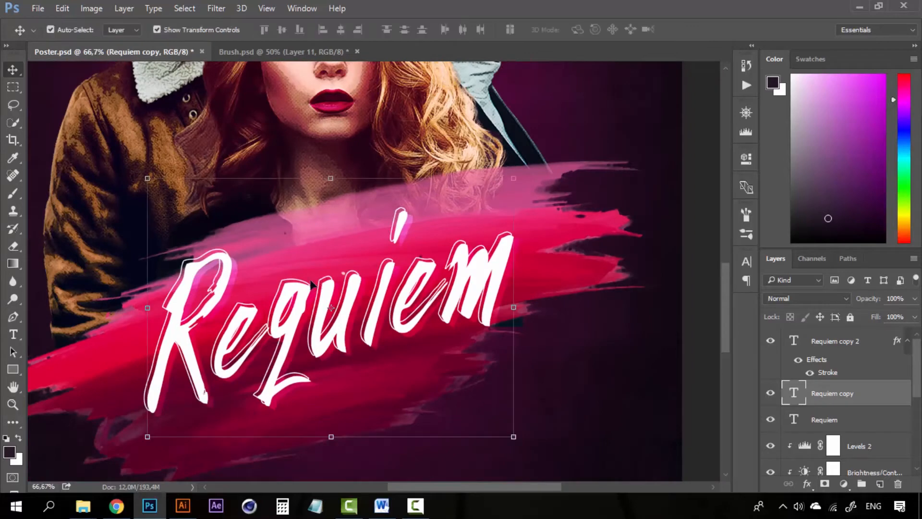
Select all three Requiem text layers and scale them together to about 125% width and 106% height.
{"action": "left_click", "coordinate": [831, 341]}
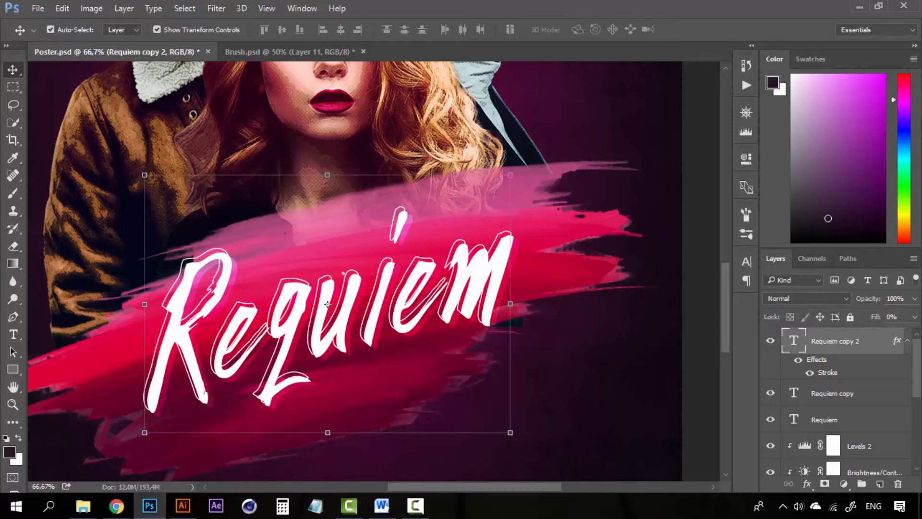
{"action": "left_click", "coordinate": [846, 425], "text": "shift"}
{"action": "key", "text": "z"}
{"action": "left_click", "coordinate": [406, 282], "text": "alt"}
{"action": "left_click", "coordinate": [407, 282], "text": "alt"}
{"action": "left_click", "coordinate": [406, 282], "text": "alt"}
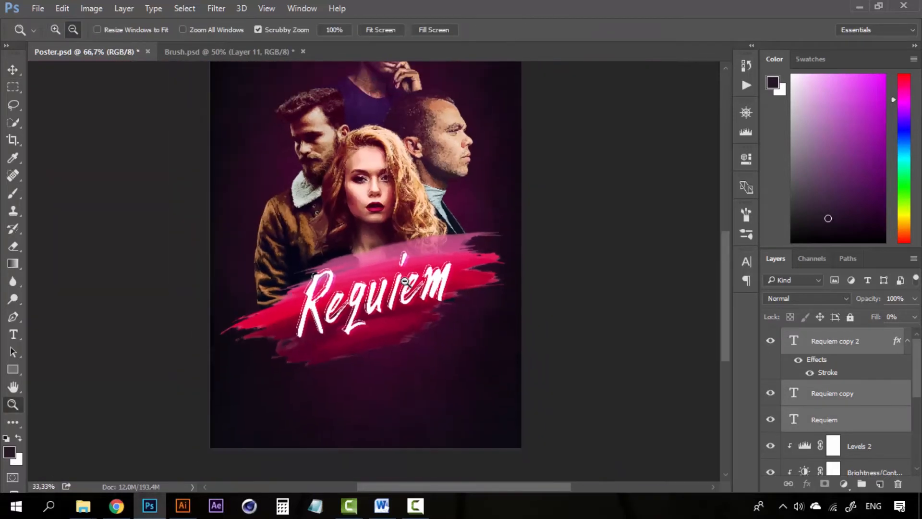
{"action": "left_click", "coordinate": [404, 282]}
{"action": "key", "text": "v"}
{"action": "left_click_drag", "start_coordinate": [468, 289], "coordinate": [486, 294]}
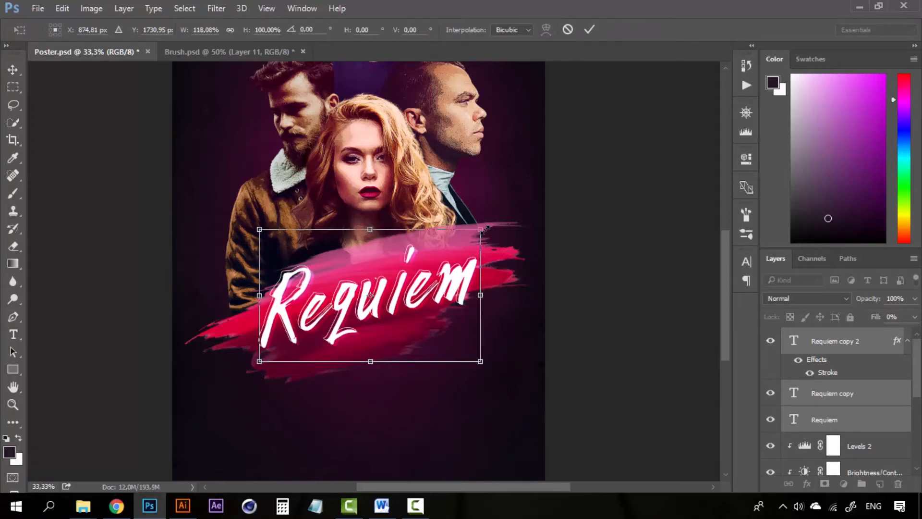
{"action": "left_click_drag", "start_coordinate": [484, 228], "coordinate": [487, 225]}
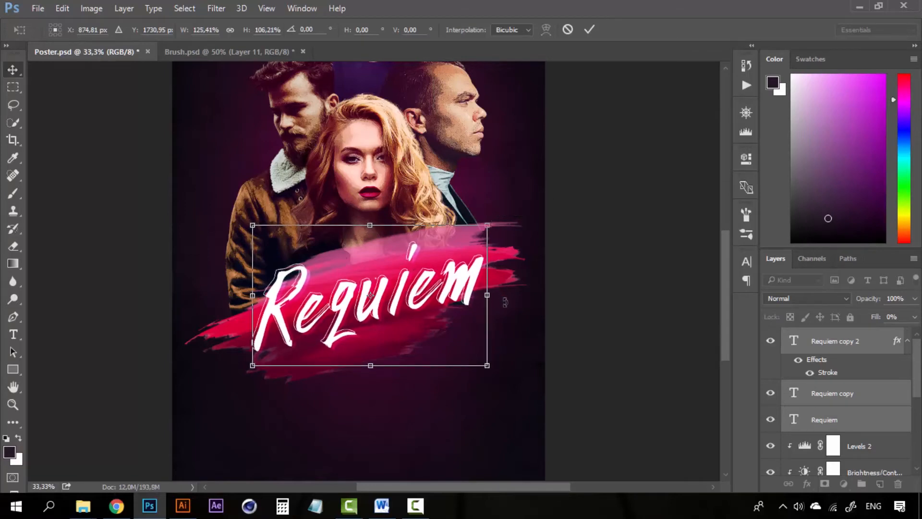
{"action": "key", "text": "Return"}
{"action": "key", "text": "shift+Left"}
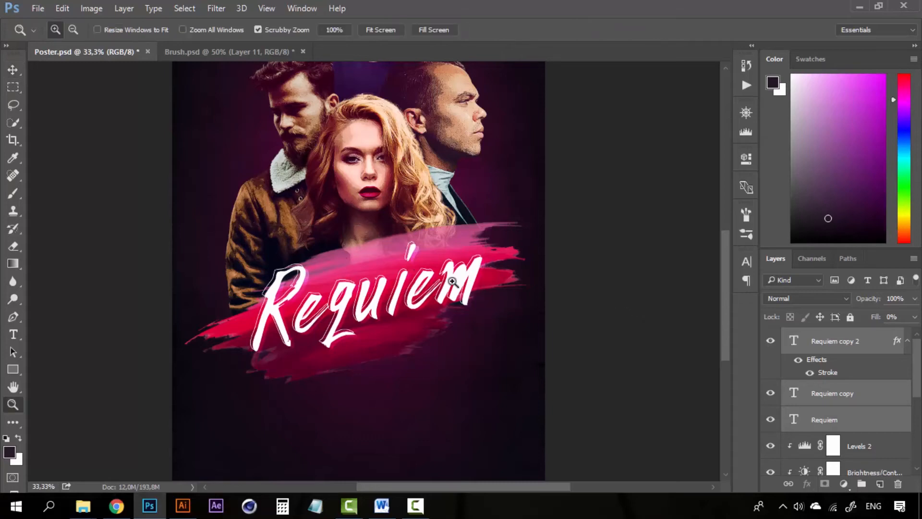
Review the whole poster composition, checking the figures, the brush stroke and the enlarged title.
{"action": "key", "text": "z"}
{"action": "left_click", "coordinate": [421, 275]}
{"action": "left_click", "coordinate": [422, 275], "text": "alt"}
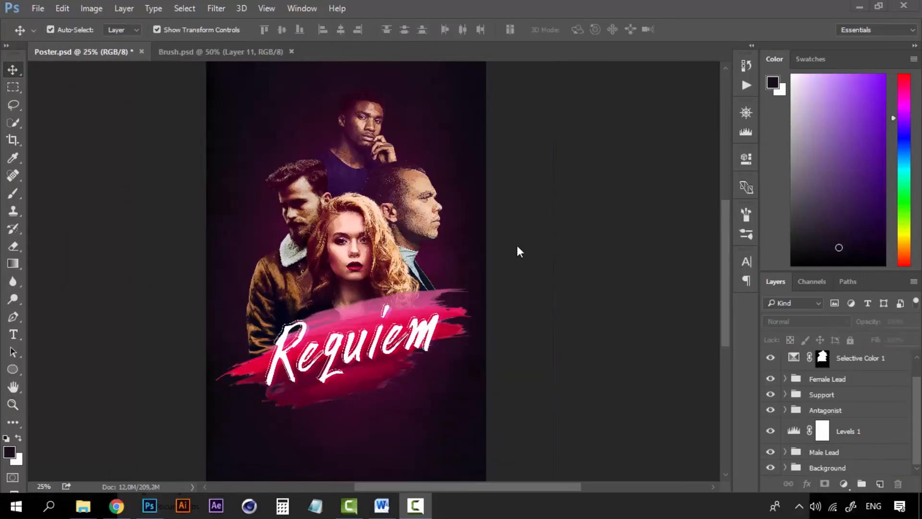
{"action": "key", "text": "z"}
{"action": "left_click", "coordinate": [353, 233]}
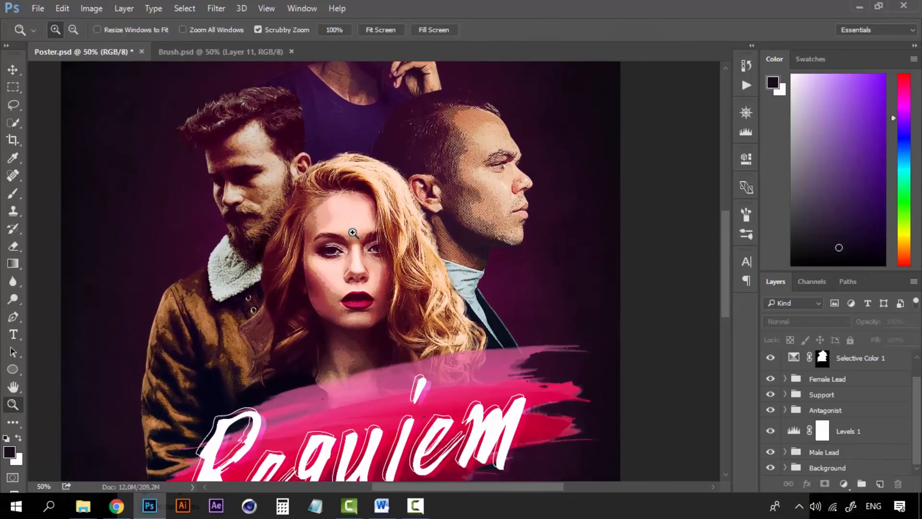
{"action": "left_click", "coordinate": [376, 277], "text": "alt"}
{"action": "left_click_drag", "start_coordinate": [388, 357], "coordinate": [413, 253]}
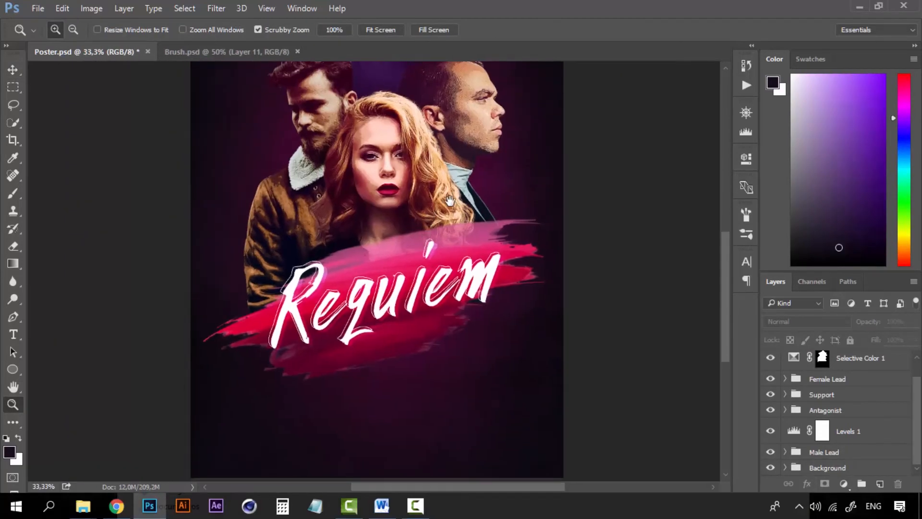
{"action": "left_click_drag", "start_coordinate": [449, 200], "coordinate": [448, 217]}
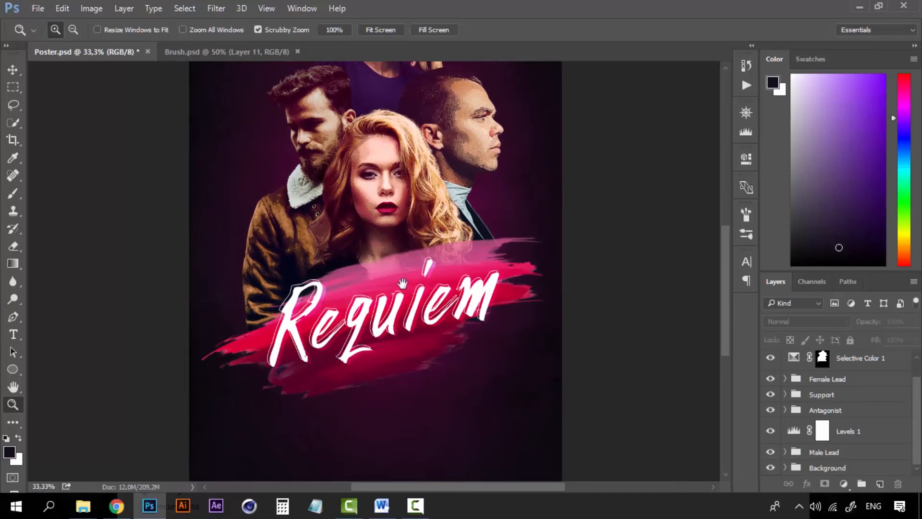
{"action": "left_click_drag", "start_coordinate": [403, 283], "coordinate": [373, 342]}
{"action": "left_click_drag", "start_coordinate": [357, 234], "coordinate": [356, 317]}
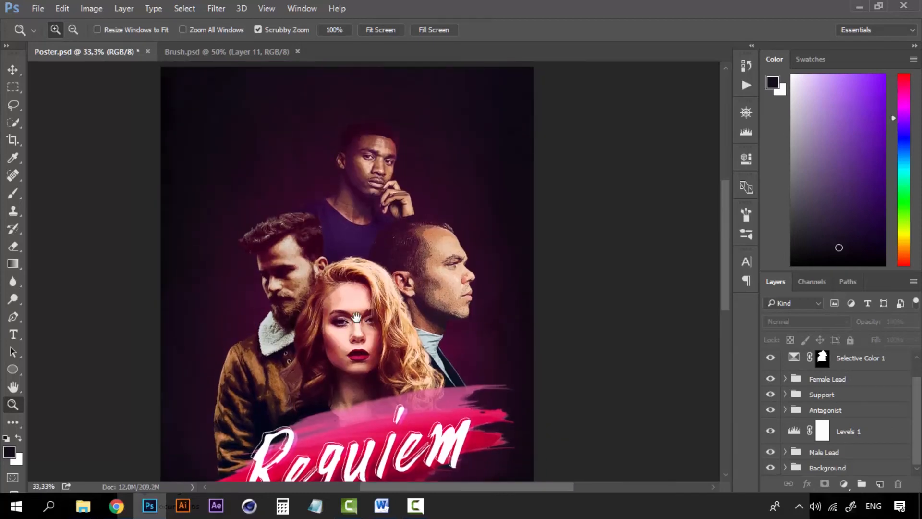
{"action": "left_click_drag", "start_coordinate": [342, 169], "coordinate": [367, 132]}
{"action": "left_click_drag", "start_coordinate": [376, 273], "coordinate": [378, 201]}
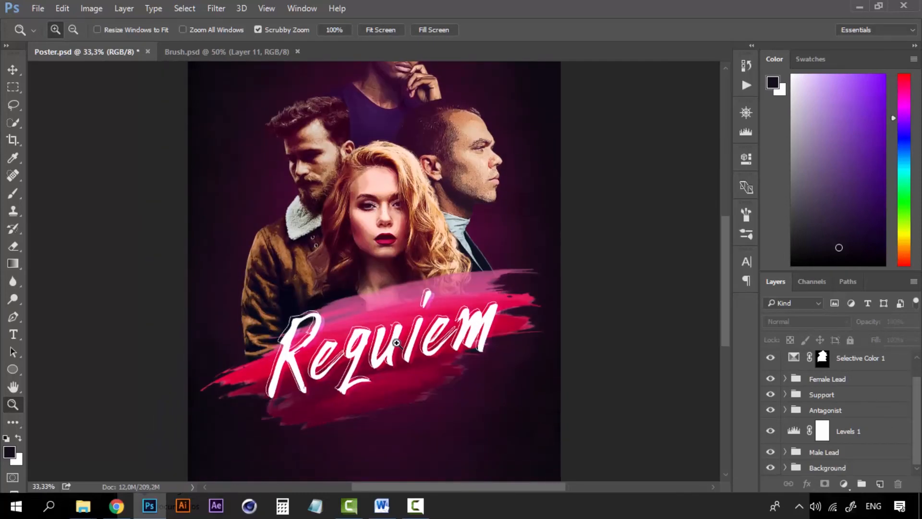
{"action": "left_click", "coordinate": [397, 344], "text": "alt"}
{"action": "left_click", "coordinate": [397, 344], "text": "alt"}
{"action": "left_click", "coordinate": [383, 275]}
{"action": "key", "text": "v"}
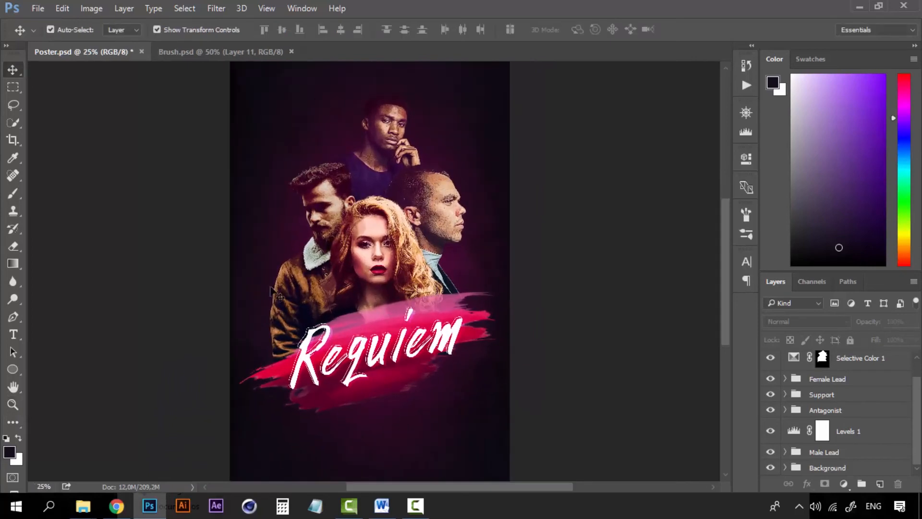